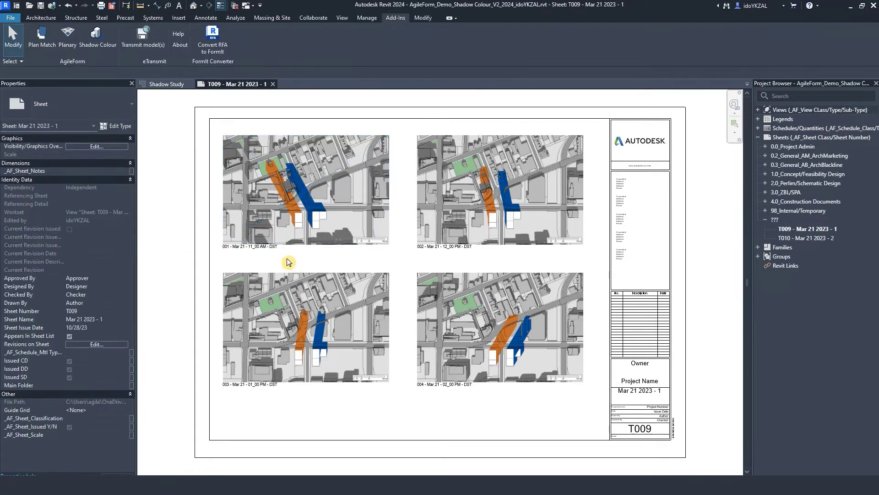
Make the Approved layer's fill colour more opaque.
{"action": "scroll", "coordinate": [260, 248], "scroll_direction": "up", "scroll_amount": 2}
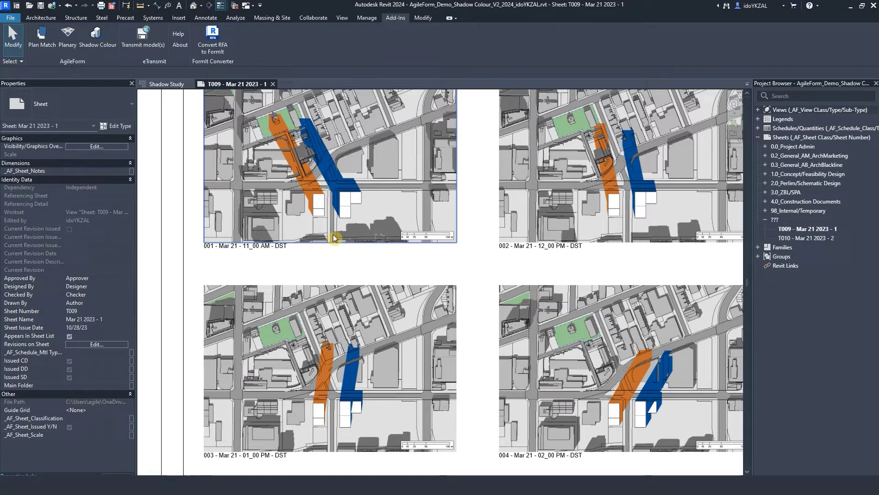
{"action": "scroll", "coordinate": [333, 236], "scroll_direction": "down", "scroll_amount": 2}
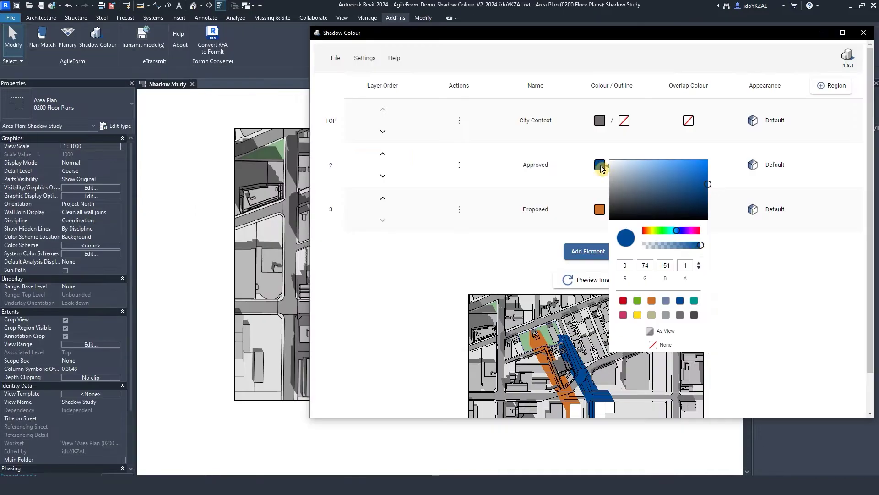
{"action": "mouse_move", "coordinate": [693, 246]}
{"action": "left_mouse_down"}
{"action": "mouse_move", "coordinate": [684, 251]}
{"action": "mouse_move", "coordinate": [699, 246]}
{"action": "left_mouse_up"}
{"action": "left_click", "coordinate": [589, 227]}
Give the Approved layer a red outline of width 3, then play the March 21 shadow GIF.
{"action": "left_click", "coordinate": [624, 165]}
{"action": "left_click", "coordinate": [647, 300]}
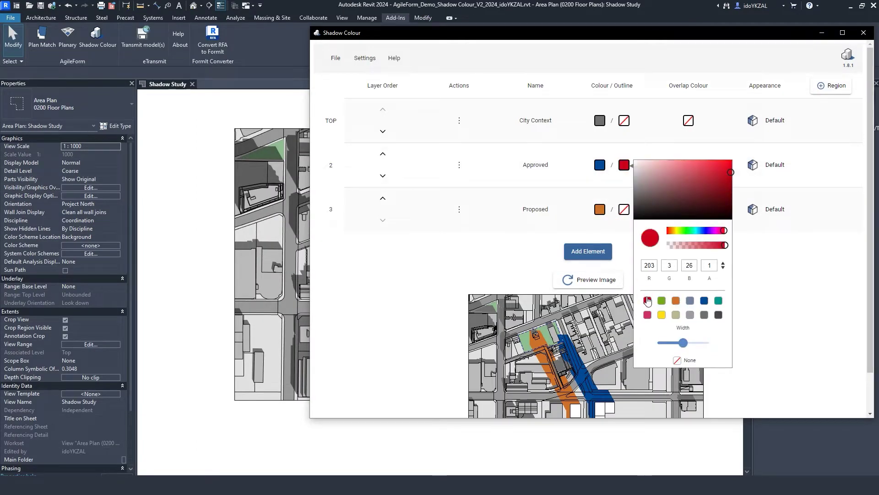
{"action": "left_click", "coordinate": [683, 343]}
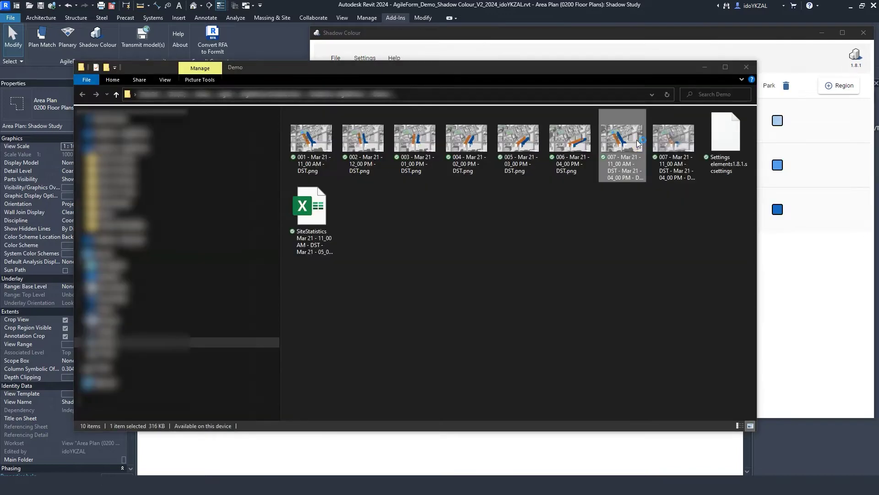
{"action": "double_click", "coordinate": [636, 142]}
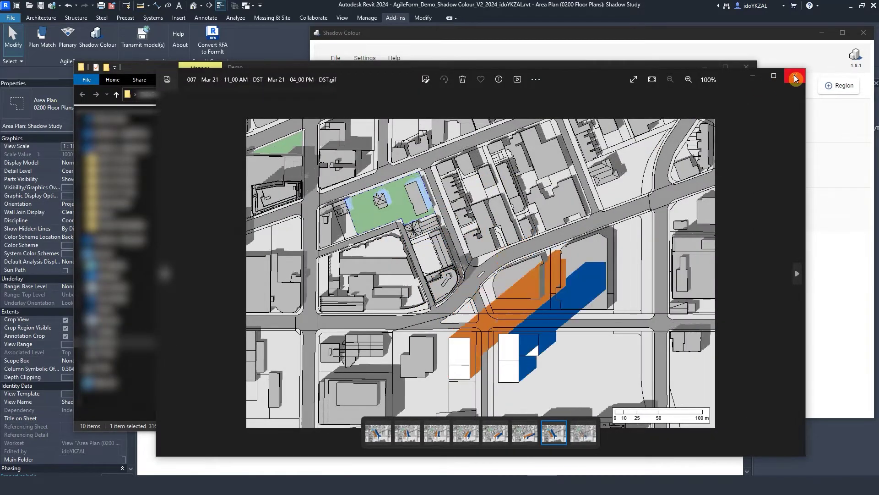
Close the GIF viewer and scroll the Shadow Colour product page down to the Download Trial buttons and Shadow Colours section.
{"action": "left_click", "coordinate": [795, 76]}
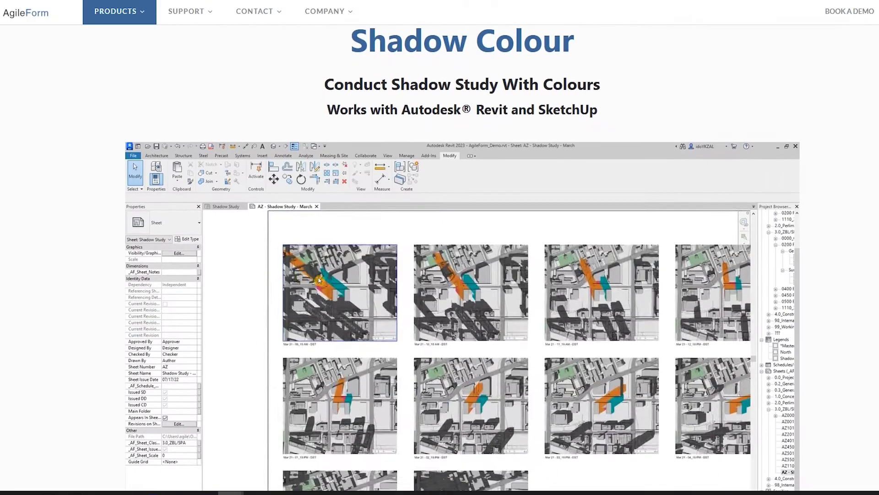
{"action": "scroll", "coordinate": [356, 149], "scroll_direction": "down", "scroll_amount": 7}
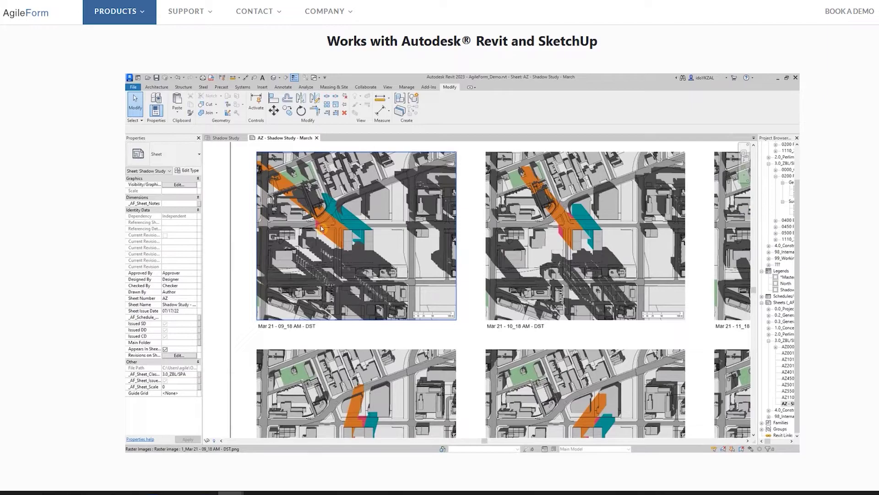
{"action": "scroll", "coordinate": [355, 149], "scroll_direction": "down", "scroll_amount": 9}
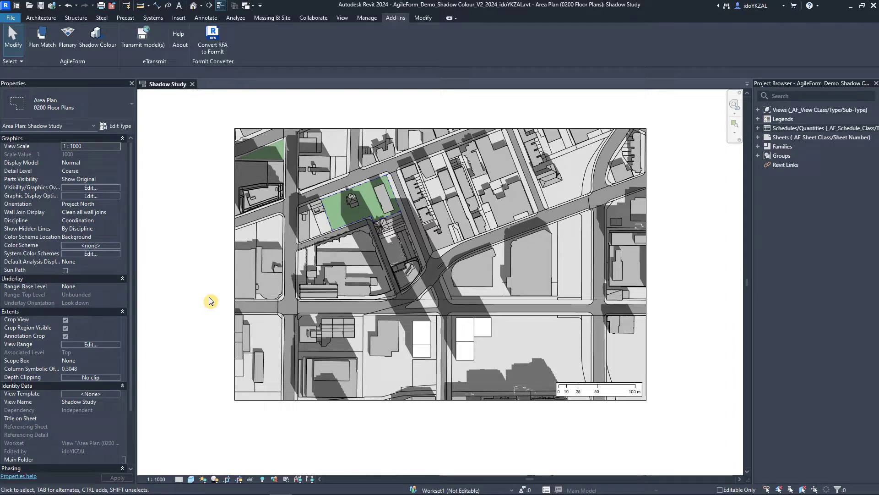
{"action": "left_click", "coordinate": [234, 287]}
{"action": "left_click", "coordinate": [233, 287]}
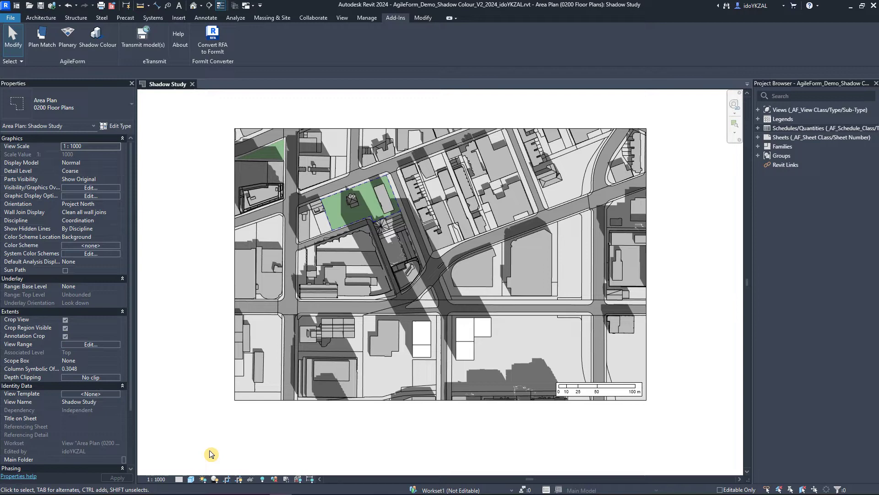
{"action": "left_click", "coordinate": [203, 479]}
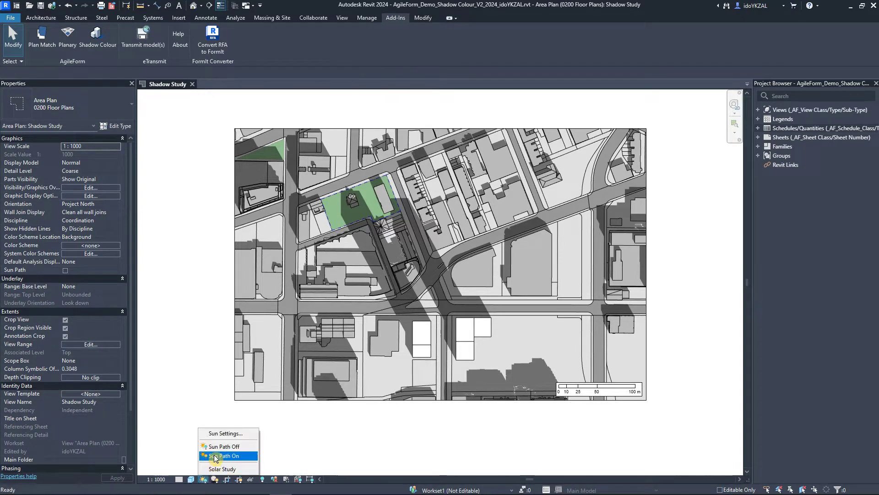
{"action": "left_click", "coordinate": [224, 433]}
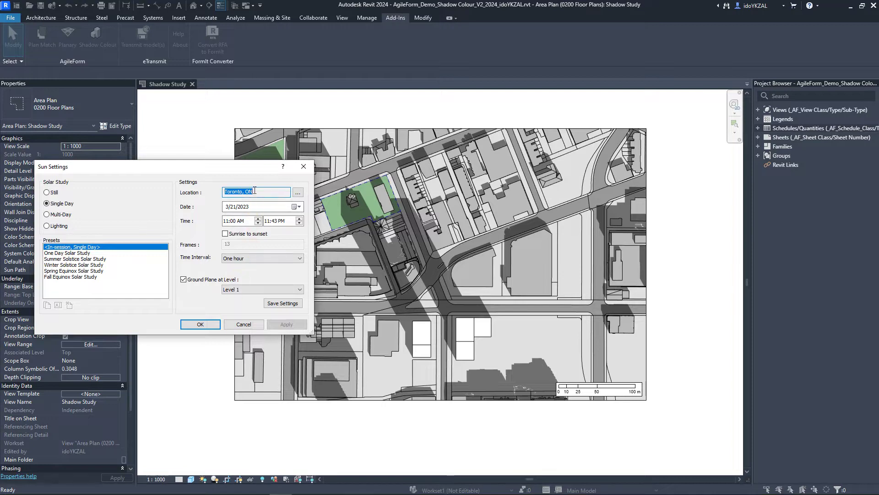
{"action": "left_click_drag", "start_coordinate": [224, 191], "coordinate": [254, 193]}
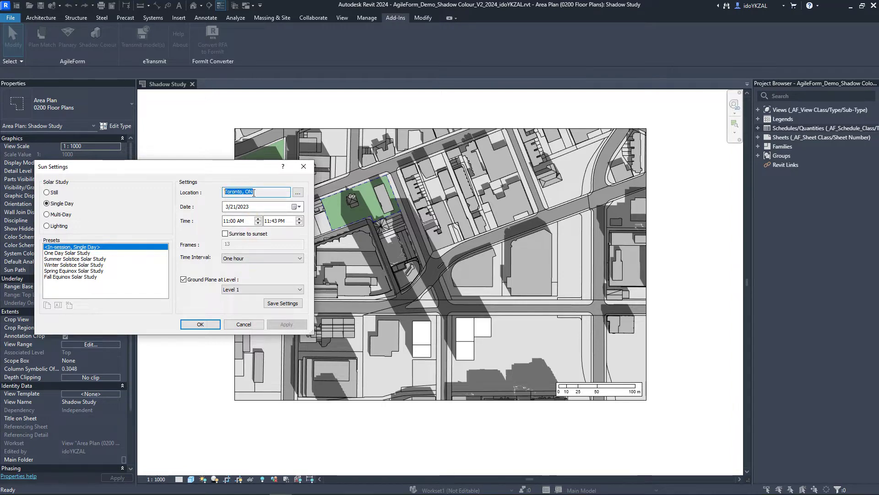
{"action": "left_click", "coordinate": [298, 191]}
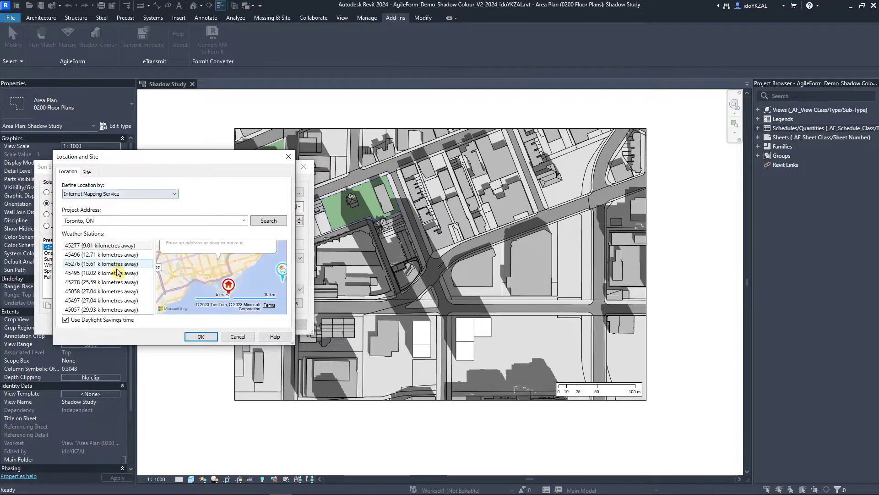
{"action": "left_click", "coordinate": [197, 335]}
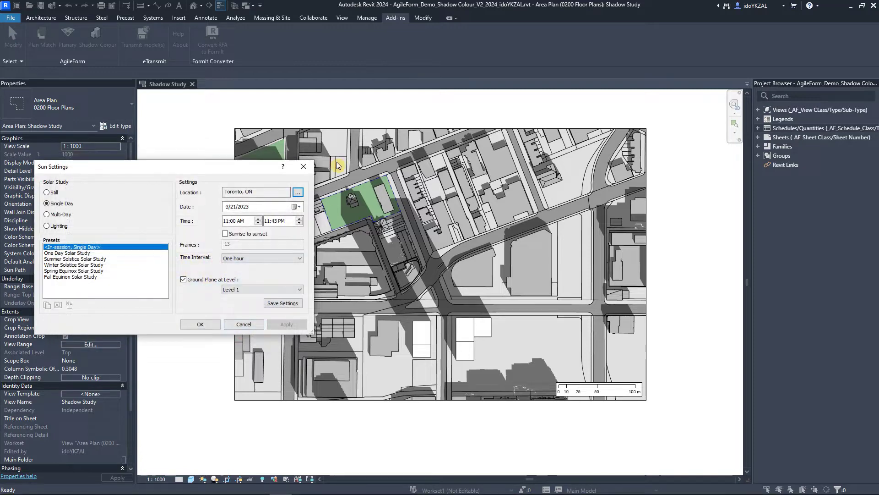
{"action": "left_click", "coordinate": [304, 166]}
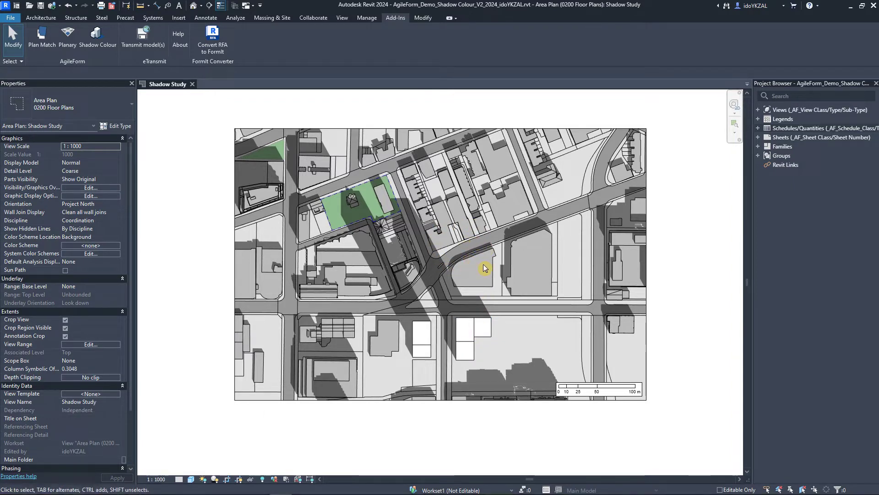
Select and deselect the proposed mass, then launch the Shadow Colour add-in from Add-Ins.
{"action": "left_click", "coordinate": [426, 328]}
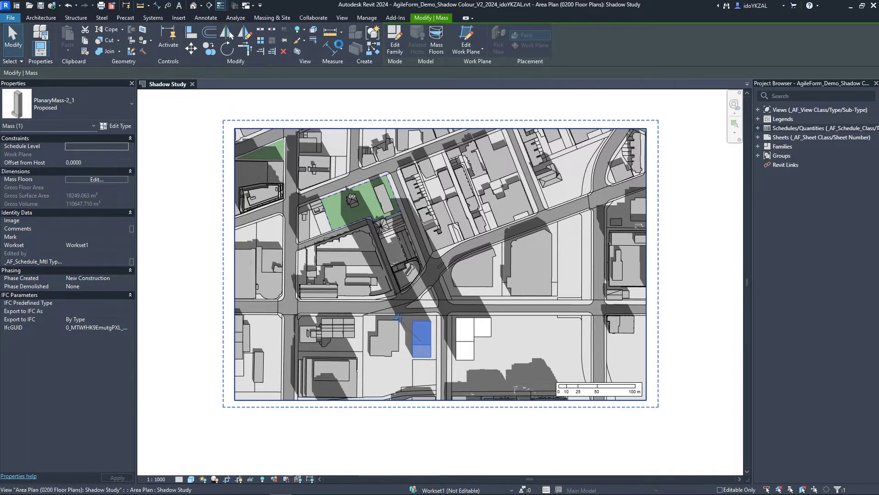
{"action": "left_click", "coordinate": [395, 17]}
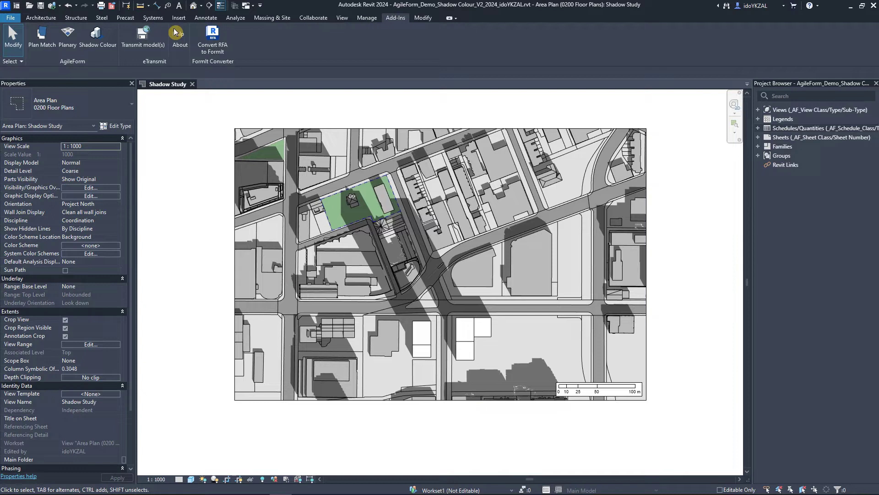
{"action": "left_click", "coordinate": [99, 44]}
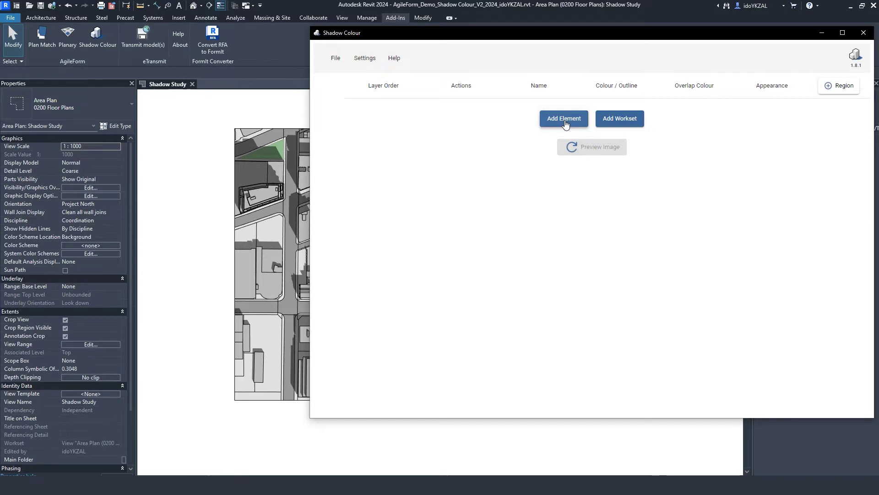
Add a picked city building as the City Context layer, coloured dark grey (112,112,112).
{"action": "left_click", "coordinate": [566, 123]}
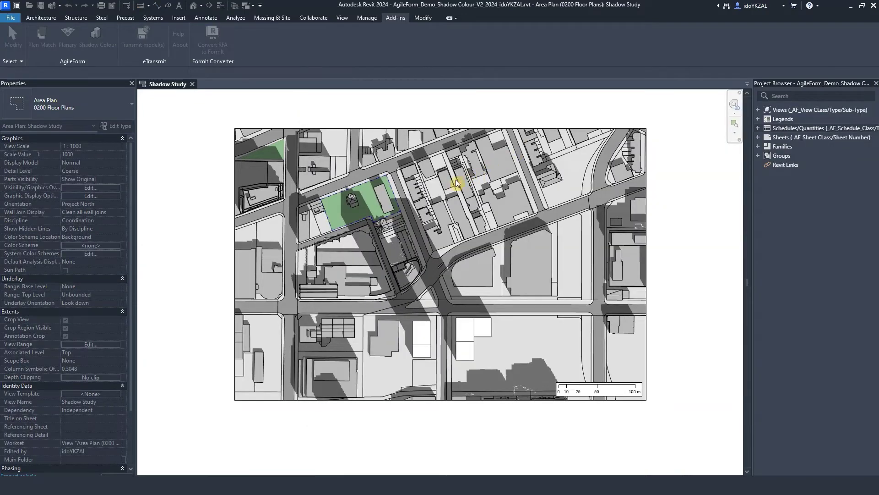
{"action": "left_click", "coordinate": [452, 180]}
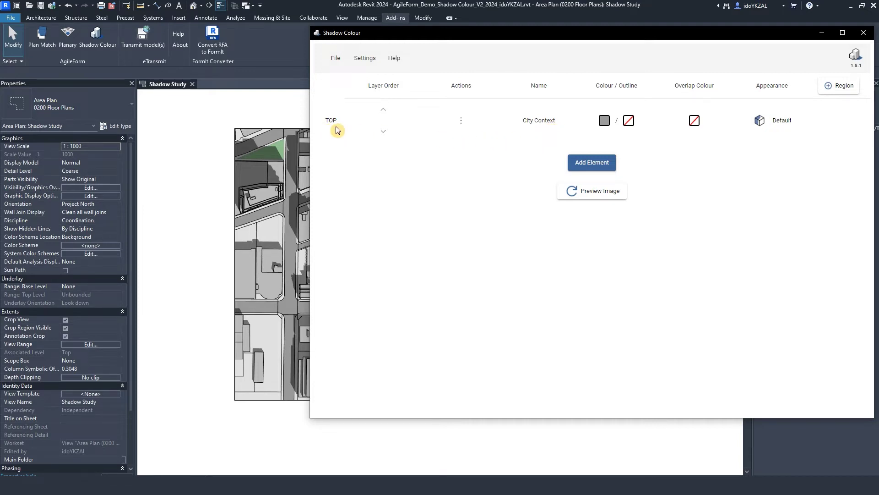
{"action": "left_click", "coordinate": [605, 123]}
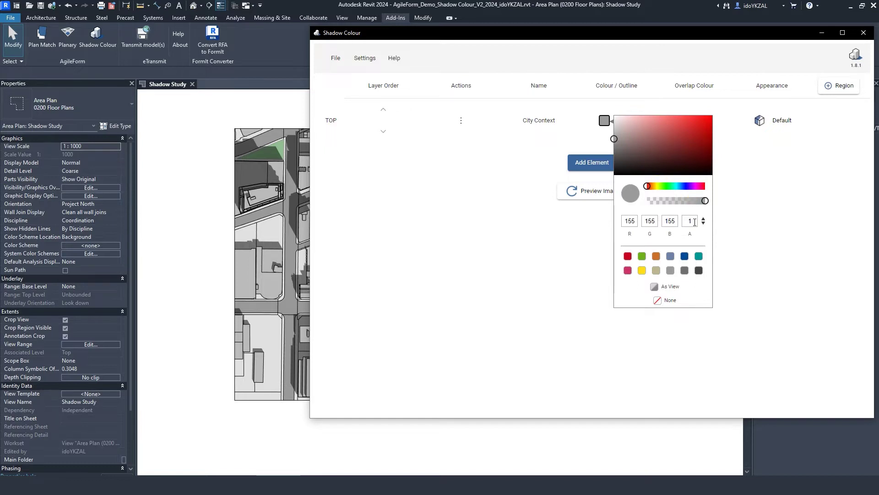
{"action": "mouse_move", "coordinate": [705, 201]}
{"action": "left_mouse_down"}
{"action": "mouse_move", "coordinate": [673, 200]}
{"action": "mouse_move", "coordinate": [705, 201]}
{"action": "left_mouse_up"}
{"action": "left_click", "coordinate": [684, 271]}
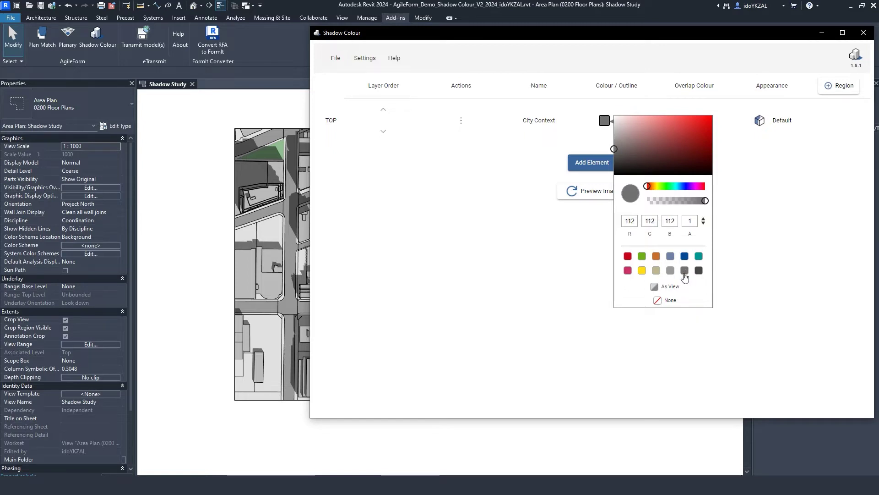
{"action": "left_click", "coordinate": [604, 229]}
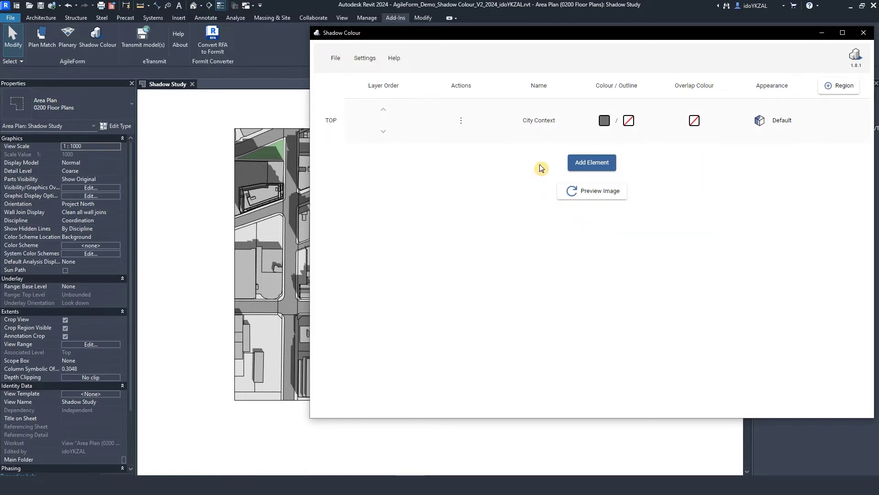
Add the Approved and Proposed buildings as shadow layers by picking them in the plan.
{"action": "left_click", "coordinate": [592, 164]}
{"action": "left_click", "coordinate": [478, 325]}
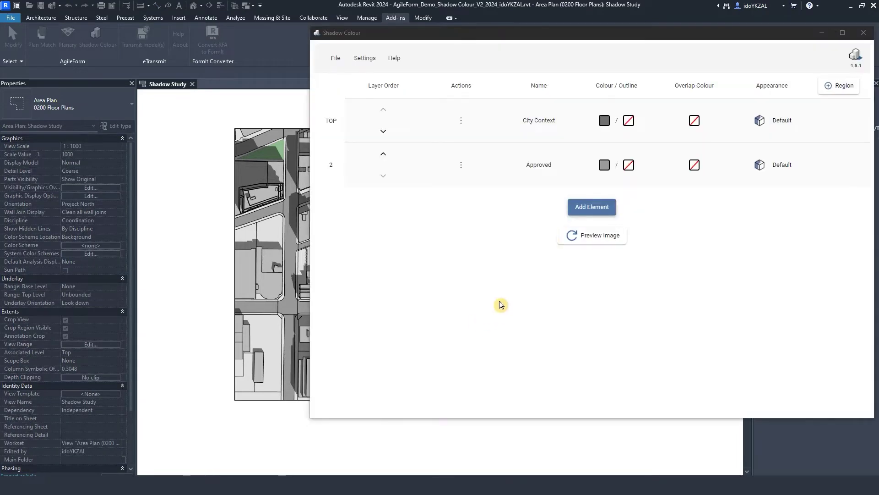
{"action": "left_click", "coordinate": [581, 207]}
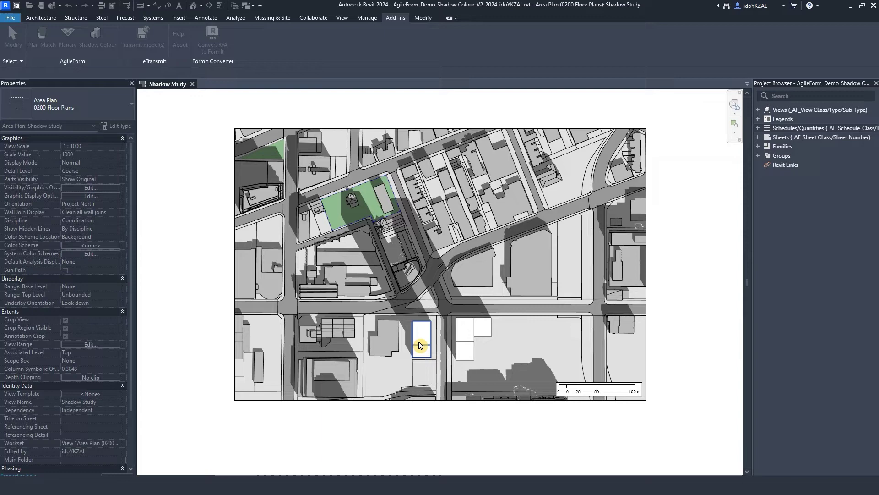
{"action": "left_click", "coordinate": [418, 343]}
Colour the Approved layer dark blue and the Proposed layer orange, then generate the shadow preview image.
{"action": "left_click", "coordinate": [604, 165]}
{"action": "left_click", "coordinate": [685, 300]}
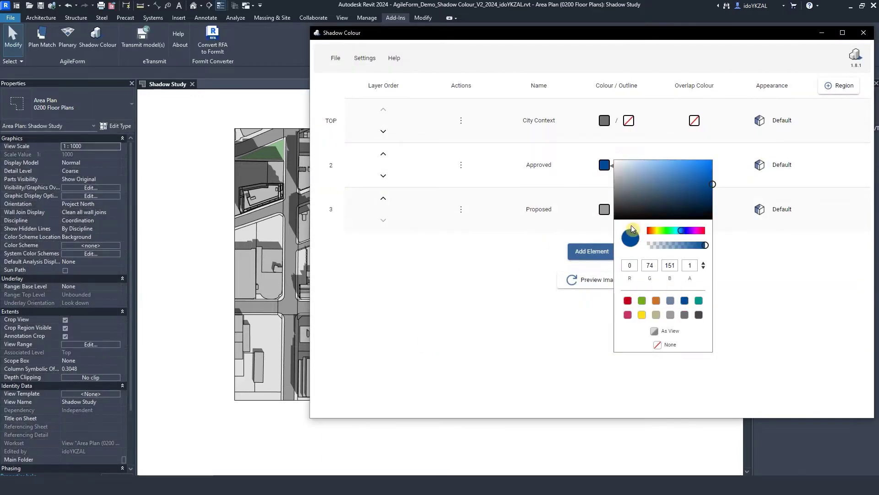
{"action": "left_click", "coordinate": [604, 209]}
{"action": "left_click", "coordinate": [657, 345]}
{"action": "left_click", "coordinate": [521, 276]}
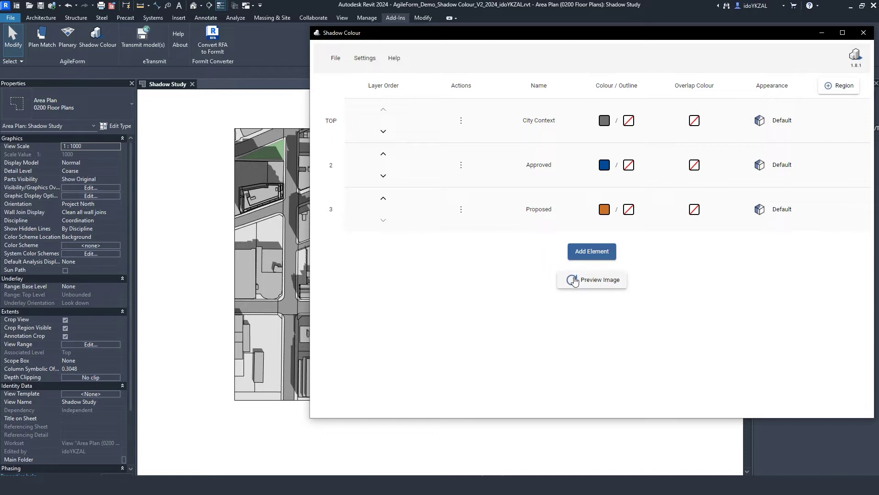
{"action": "left_click", "coordinate": [560, 279]}
{"action": "left_click", "coordinate": [573, 282]}
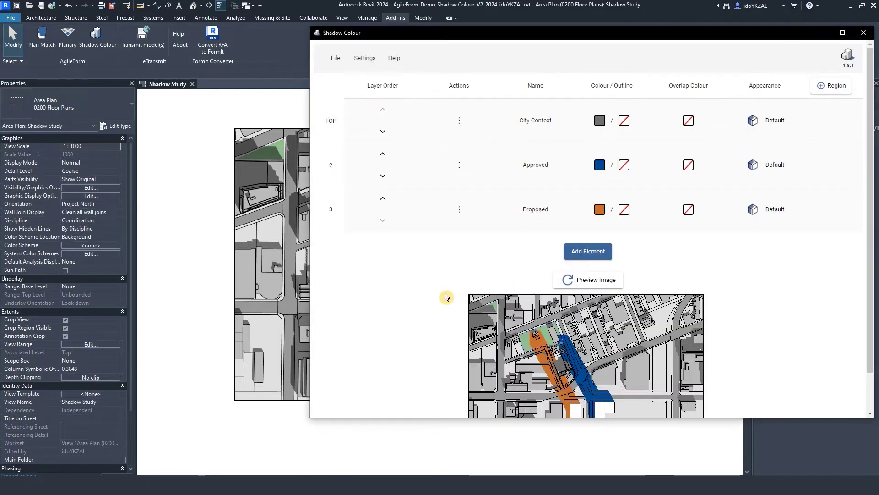
{"action": "scroll", "coordinate": [444, 296], "scroll_direction": "down", "scroll_amount": 1}
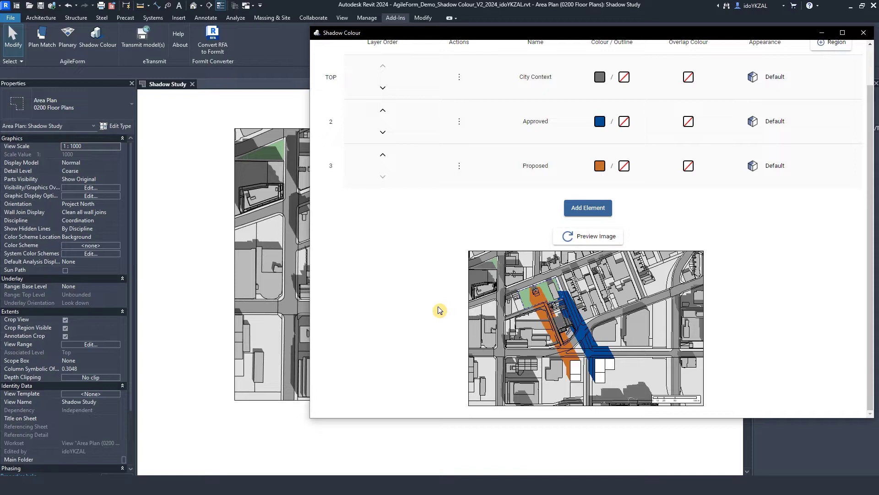
{"action": "scroll", "coordinate": [439, 310], "scroll_direction": "up", "scroll_amount": 1}
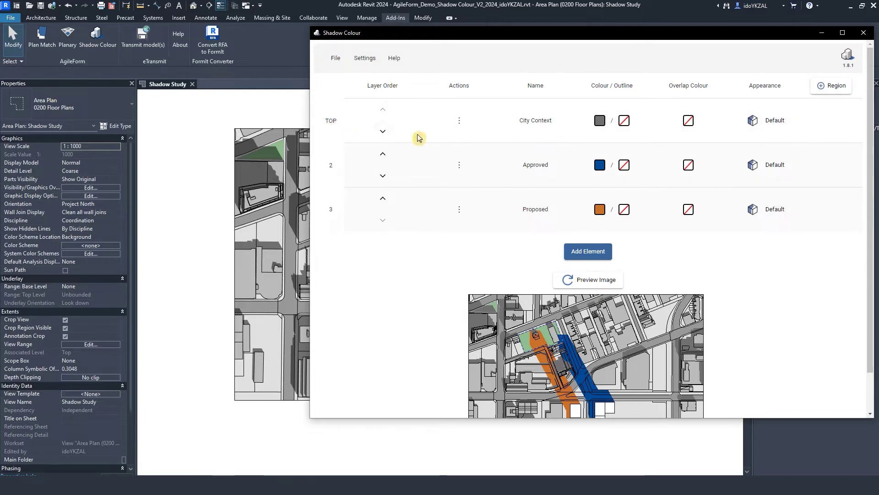
{"action": "left_click", "coordinate": [460, 166]}
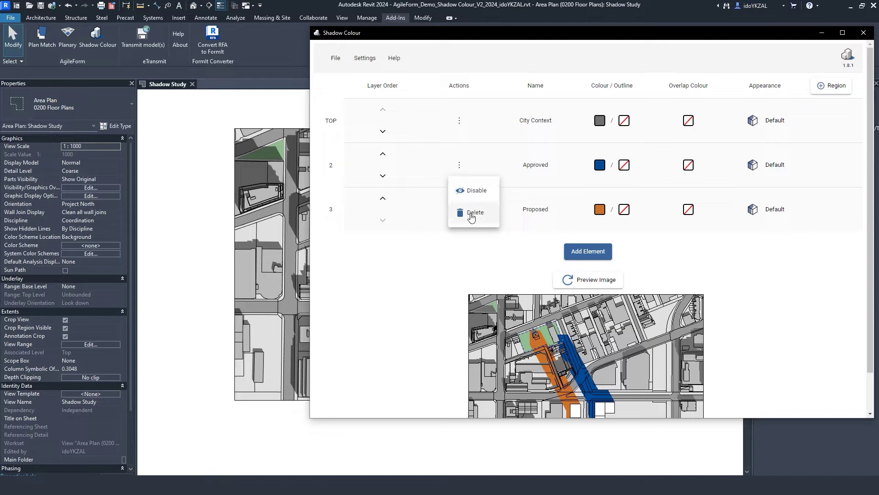
{"action": "left_click", "coordinate": [503, 243]}
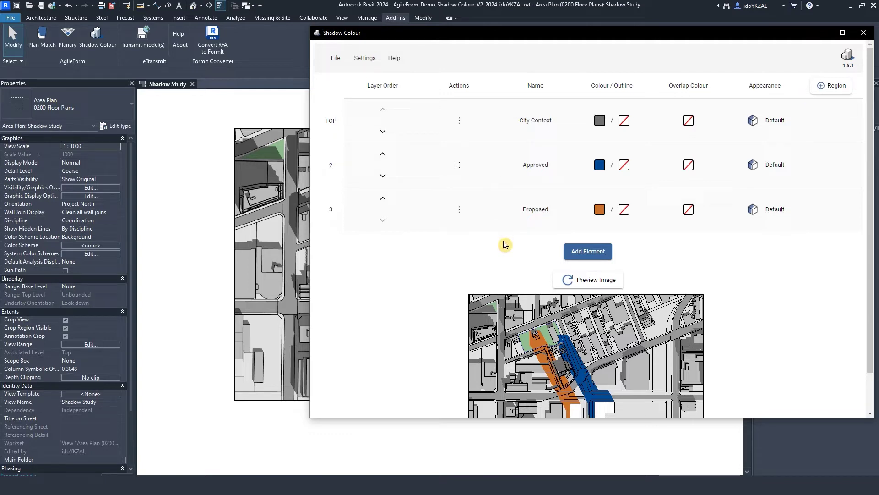
{"action": "left_click", "coordinate": [600, 166]}
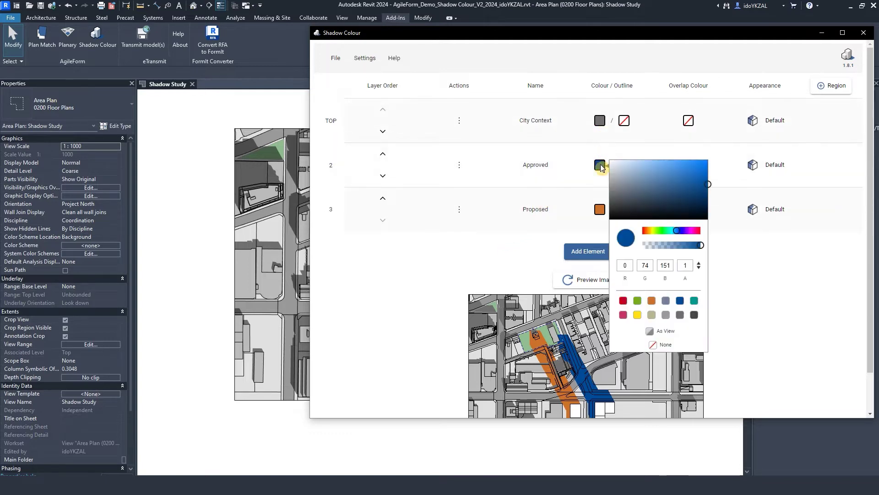
{"action": "mouse_move", "coordinate": [702, 248]}
{"action": "left_mouse_down"}
{"action": "mouse_move", "coordinate": [680, 246]}
{"action": "mouse_move", "coordinate": [704, 245]}
{"action": "left_mouse_up"}
{"action": "left_click", "coordinate": [590, 226]}
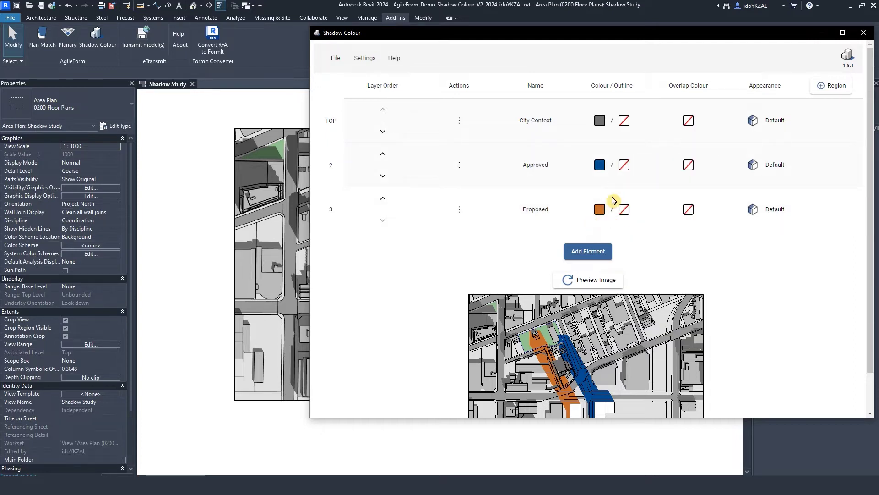
{"action": "left_click", "coordinate": [625, 166]}
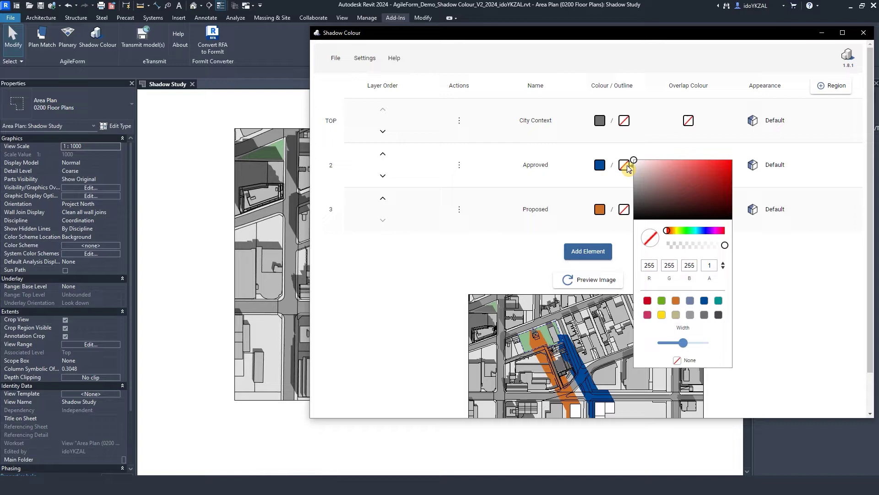
{"action": "left_click", "coordinate": [647, 300]}
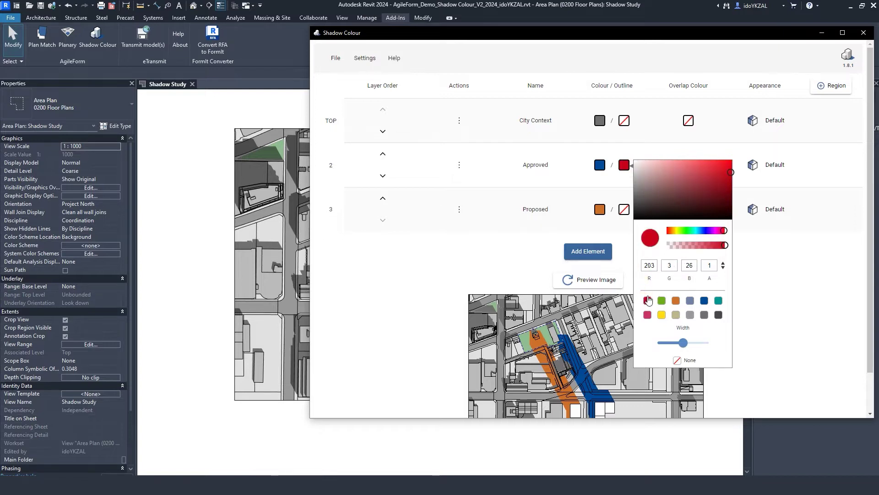
{"action": "mouse_move", "coordinate": [684, 344]}
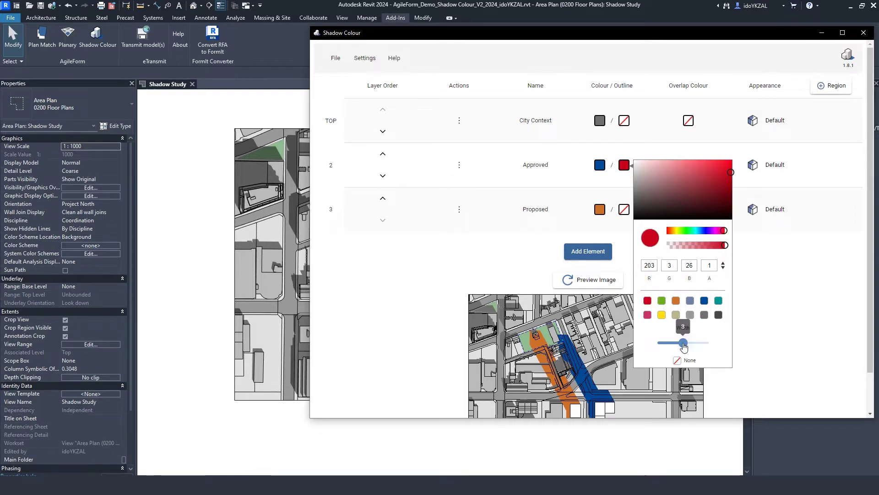
{"action": "left_click", "coordinate": [683, 360]}
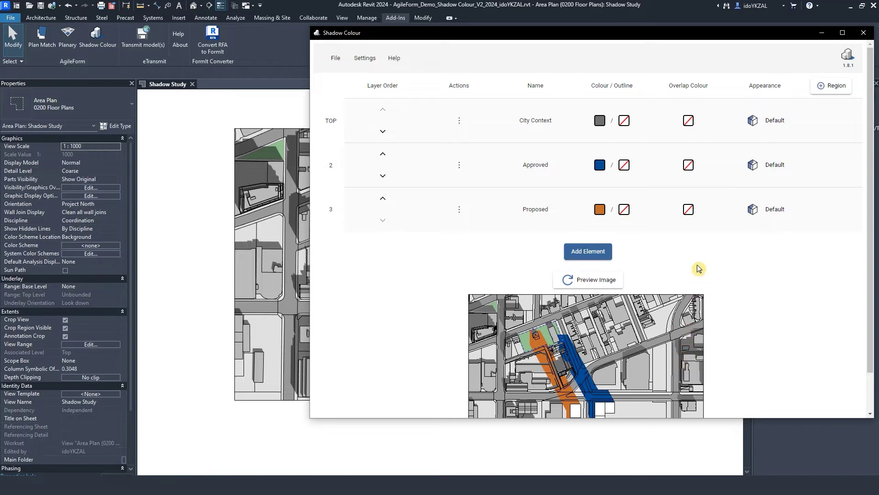
{"action": "left_click", "coordinate": [688, 166]}
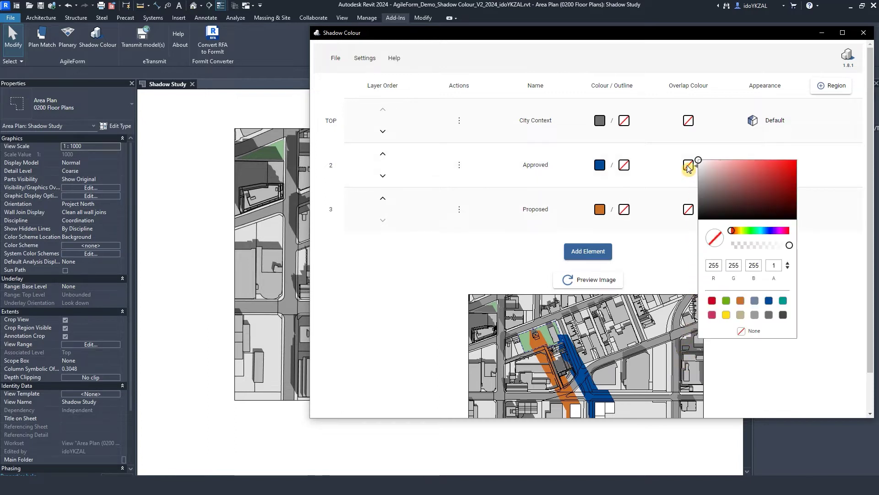
{"action": "left_click", "coordinate": [679, 242]}
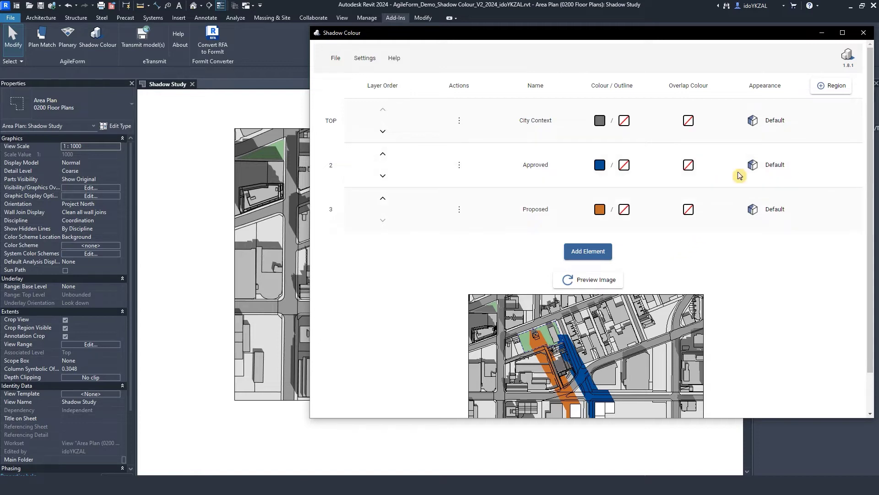
Open the Approved layer's appearance options.
{"action": "left_click", "coordinate": [769, 169]}
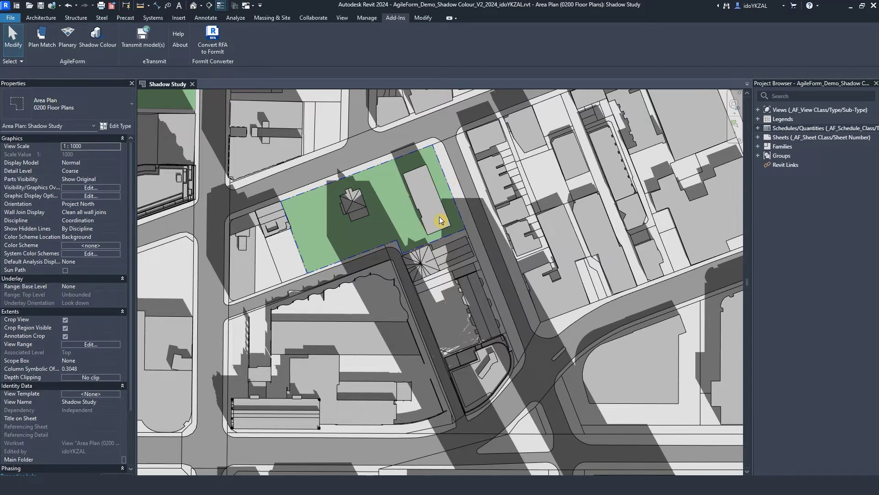
Edit and finish the park property line sketch, then add that property line as the Park region.
{"action": "double_click", "coordinate": [450, 189]}
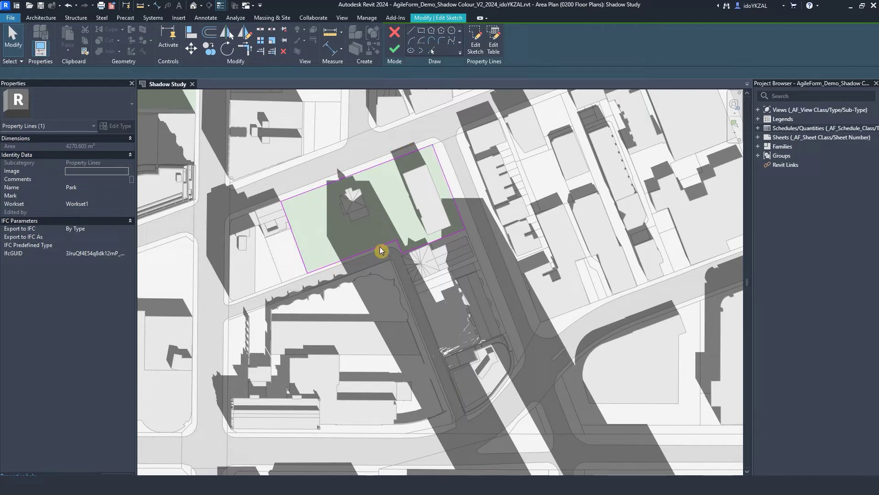
{"action": "left_click", "coordinate": [396, 51]}
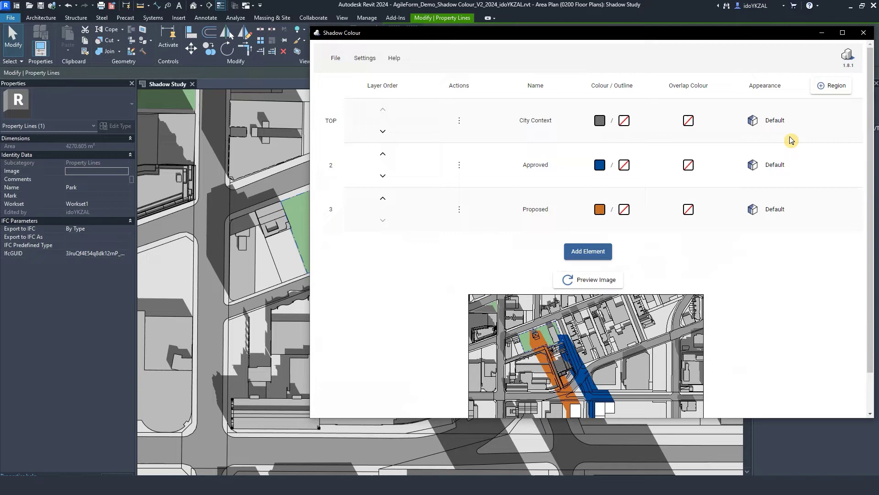
{"action": "left_click", "coordinate": [825, 87]}
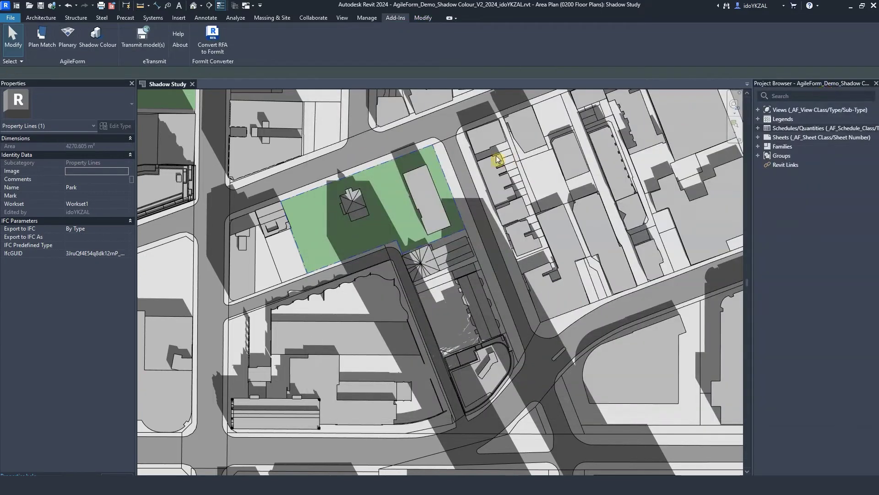
{"action": "left_click", "coordinate": [437, 157]}
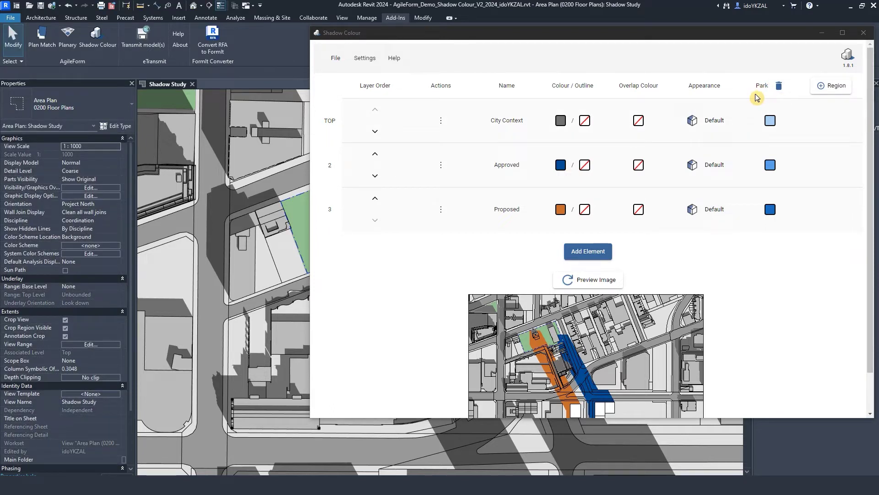
Give the Approved layer a light blue Park colour.
{"action": "left_click", "coordinate": [770, 165]}
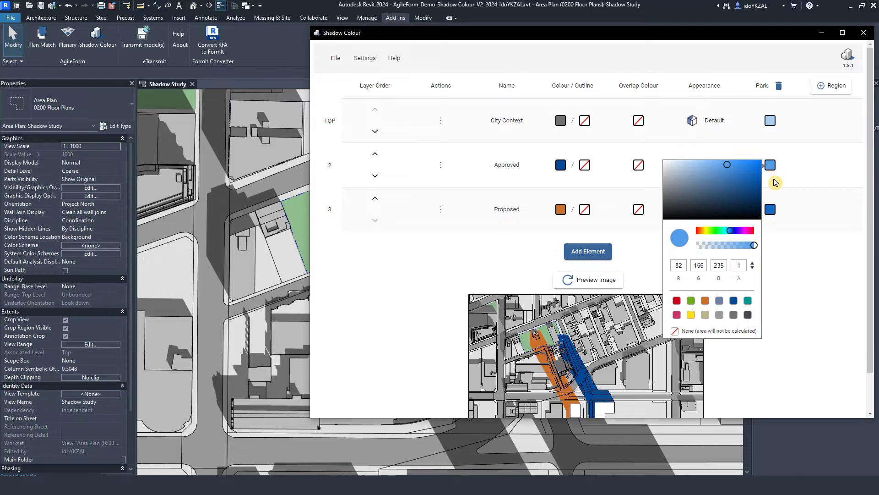
{"action": "left_click", "coordinate": [781, 254]}
{"action": "scroll", "coordinate": [431, 325], "scroll_direction": "down", "scroll_amount": 1}
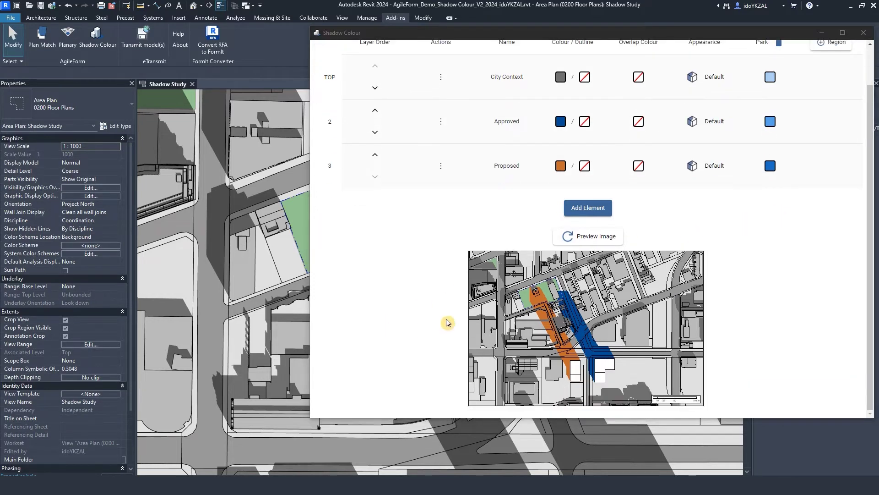
Regenerate the preview to report Park shadow areas: City Context 8.6%, Approved 3.7%, Proposed 27.4%.
{"action": "left_click", "coordinate": [582, 237]}
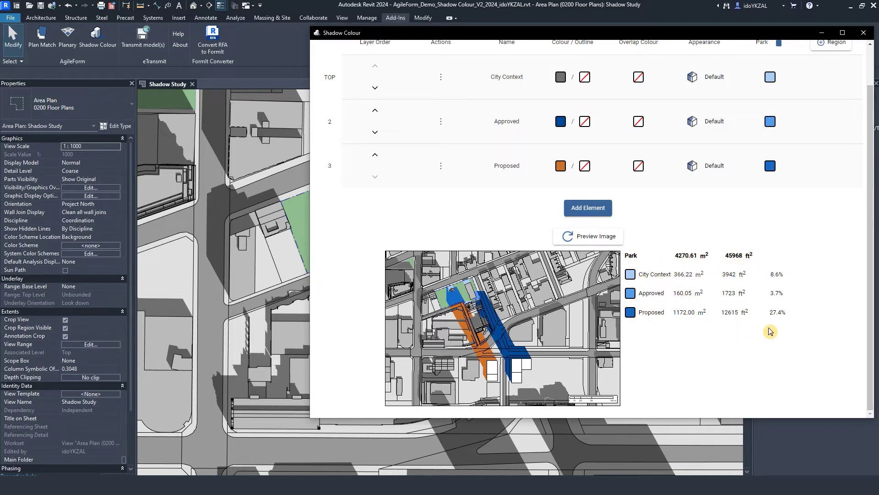
{"action": "scroll", "coordinate": [767, 332], "scroll_direction": "up", "scroll_amount": 1}
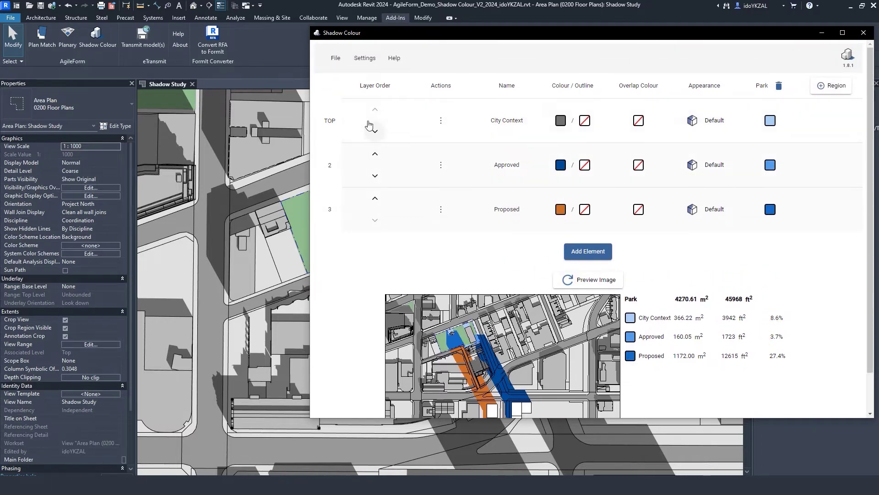
Open the Shadow Colour preferences, keeping shadow intensity at 100 and toggling show all elements.
{"action": "left_click", "coordinate": [365, 58]}
{"action": "left_click", "coordinate": [377, 82]}
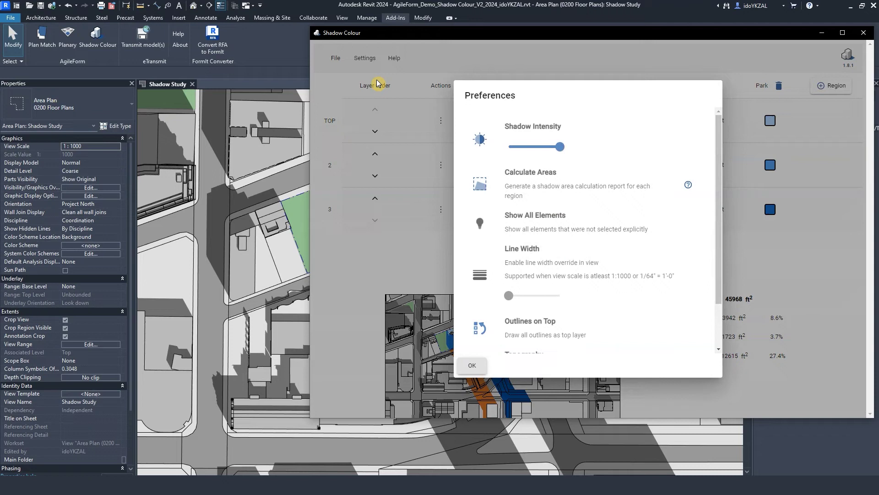
{"action": "mouse_move", "coordinate": [561, 147]}
{"action": "left_mouse_down"}
{"action": "mouse_move", "coordinate": [532, 147]}
{"action": "mouse_move", "coordinate": [561, 147]}
{"action": "left_mouse_up"}
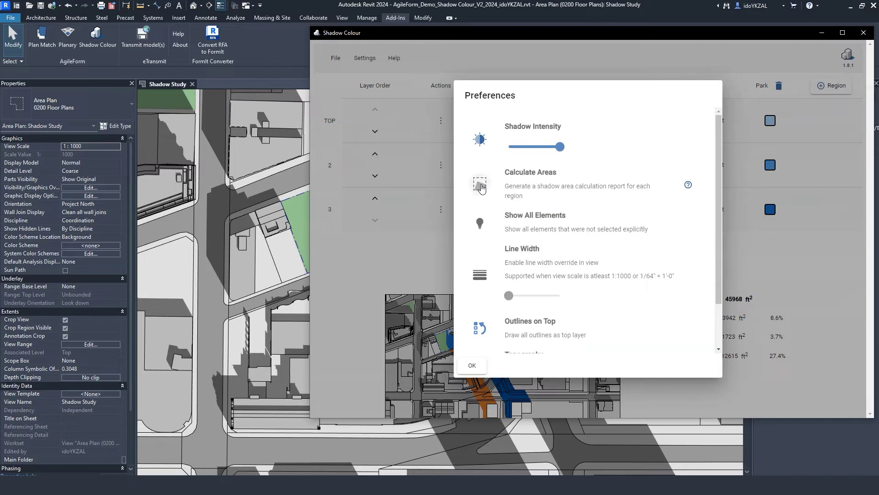
{"action": "left_click", "coordinate": [481, 223]}
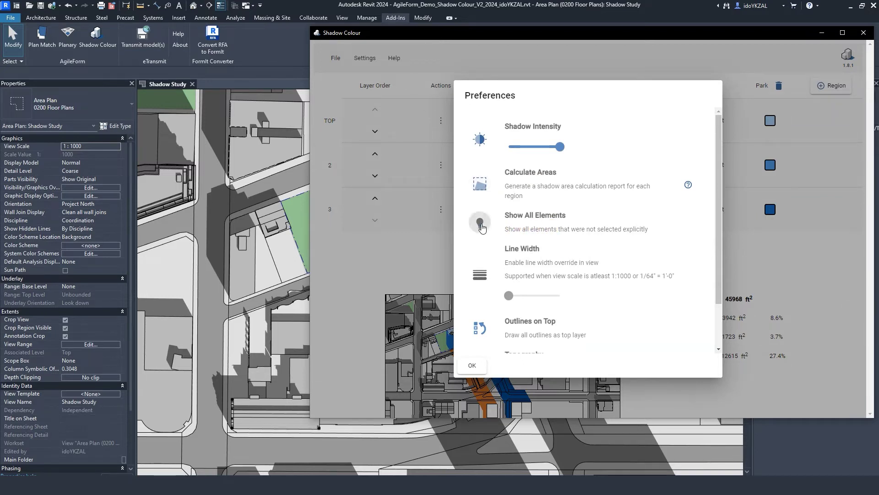
{"action": "left_click", "coordinate": [480, 224]}
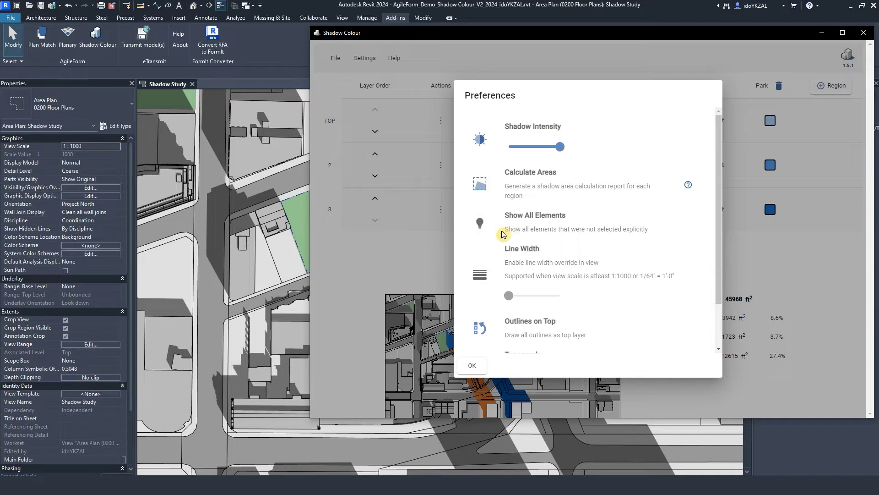
Leave the line width override off at width 1 and close the preferences with OK.
{"action": "left_click", "coordinate": [482, 275]}
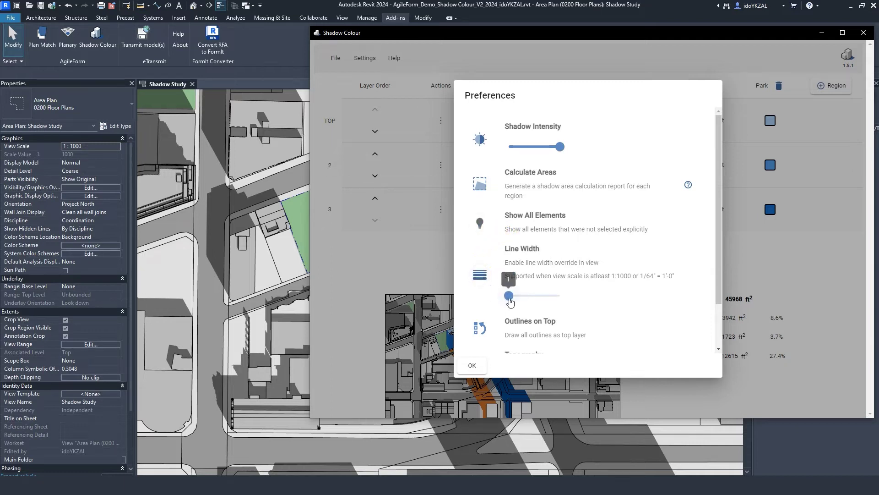
{"action": "mouse_move", "coordinate": [508, 295]}
{"action": "left_mouse_down"}
{"action": "mouse_move", "coordinate": [556, 295]}
{"action": "mouse_move", "coordinate": [509, 298]}
{"action": "left_mouse_up"}
{"action": "left_click", "coordinate": [479, 277]}
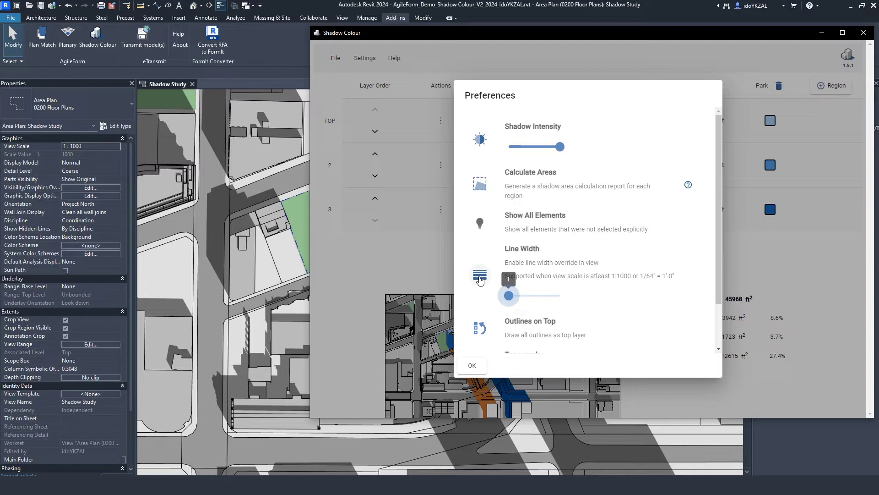
{"action": "scroll", "coordinate": [476, 281], "scroll_direction": "down", "scroll_amount": 2}
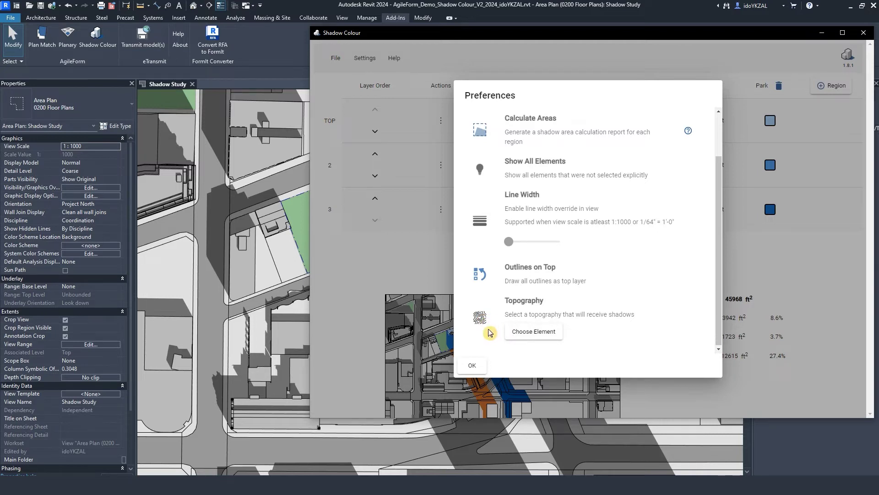
{"action": "left_click", "coordinate": [472, 365]}
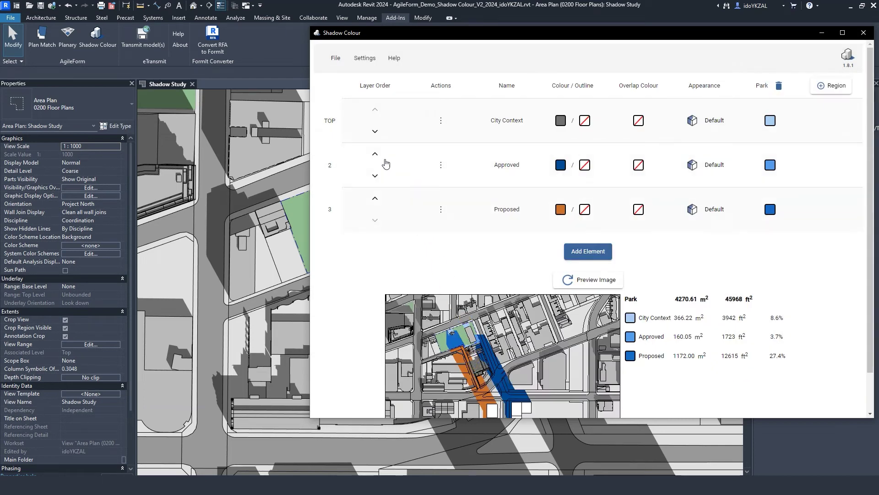
Load the saved settings file 'Settings elements1.8.1.scsettings'.
{"action": "left_click", "coordinate": [336, 60]}
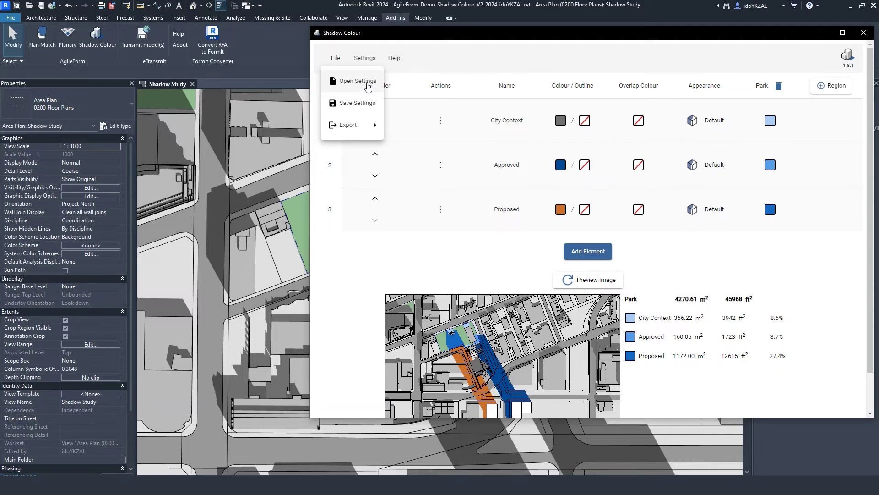
{"action": "left_click", "coordinate": [368, 86]}
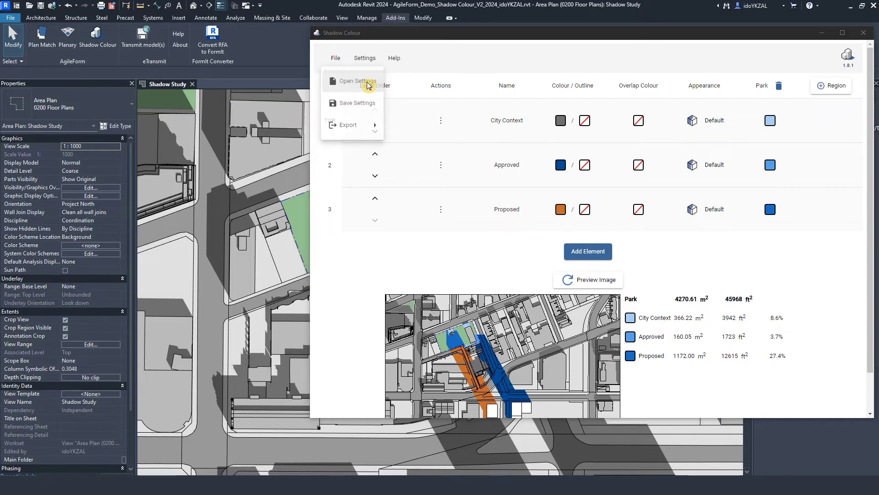
{"action": "left_click", "coordinate": [531, 107]}
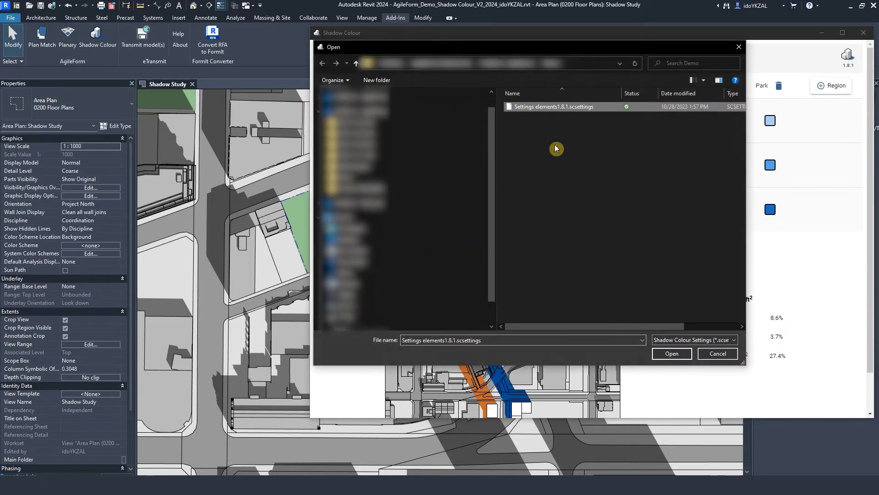
{"action": "left_click", "coordinate": [672, 353]}
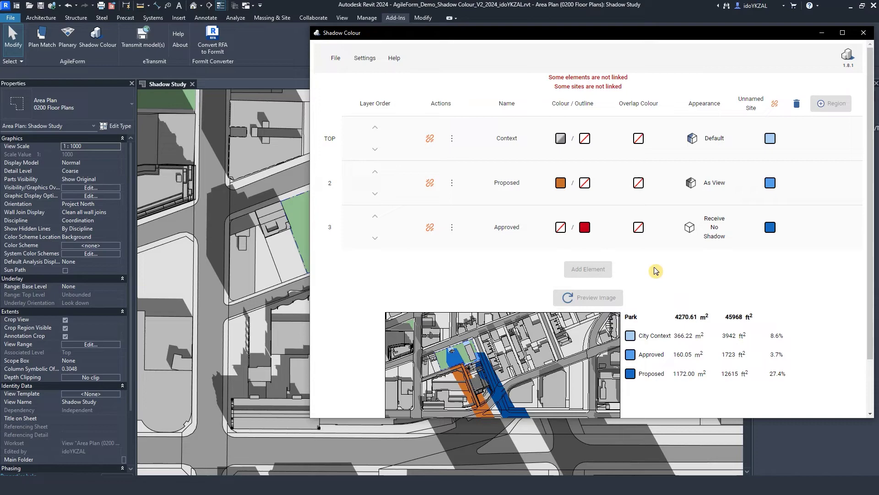
Relink the City Context layer to its element in the plan and begin relinking the Proposed layer.
{"action": "left_click", "coordinate": [430, 139]}
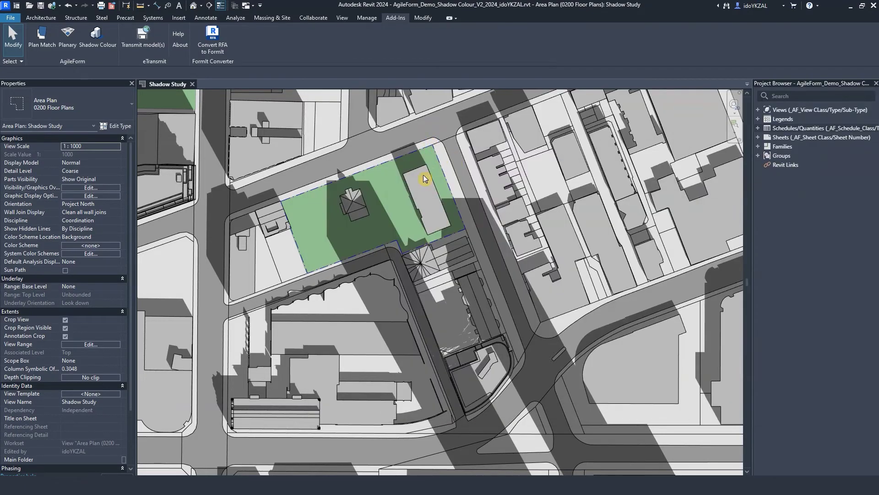
{"action": "left_click", "coordinate": [422, 130]}
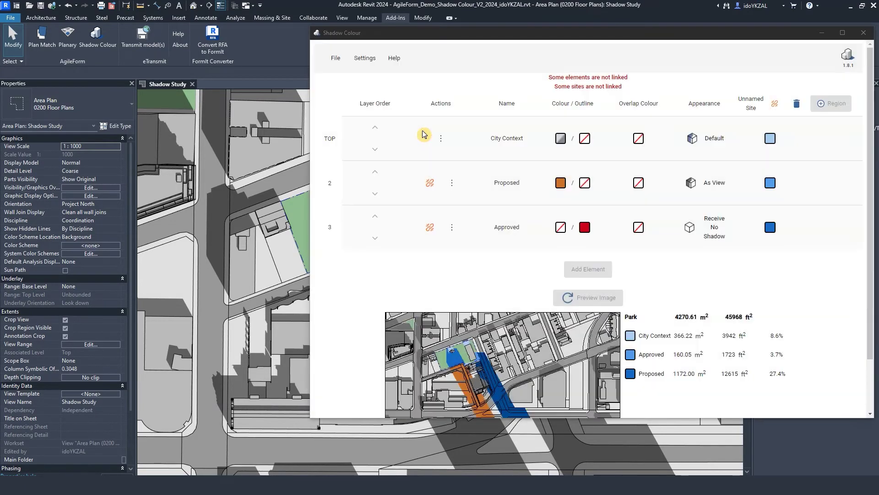
{"action": "left_click", "coordinate": [429, 183]}
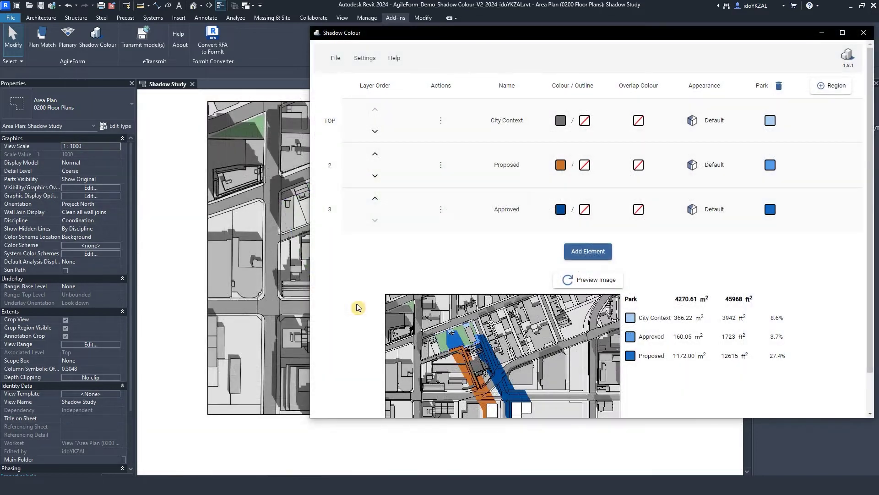
Run a Quick Export of the shadow images at Medium quality.
{"action": "left_click", "coordinate": [336, 58]}
{"action": "mouse_move", "coordinate": [356, 129]}
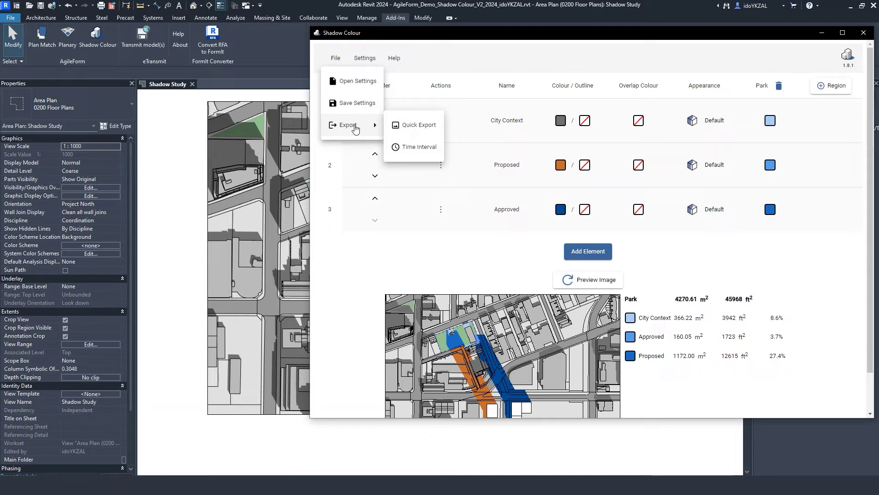
{"action": "left_click", "coordinate": [422, 130]}
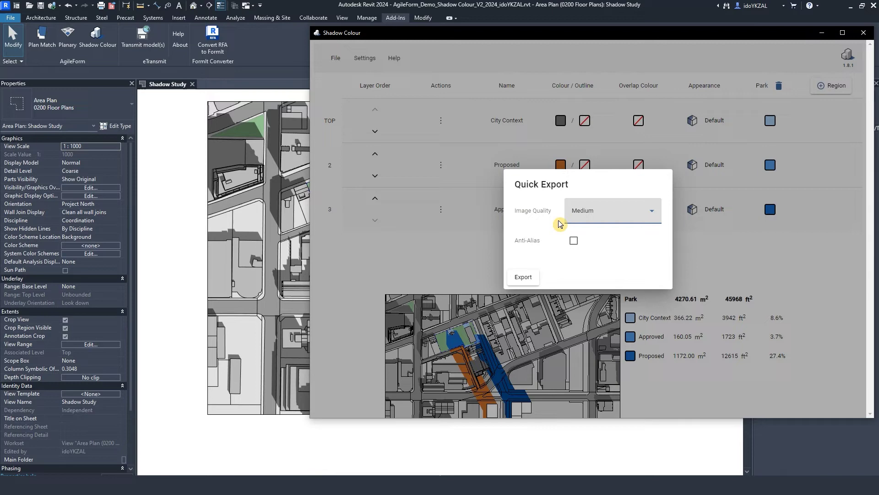
{"action": "left_click", "coordinate": [586, 213]}
{"action": "left_click", "coordinate": [564, 262]}
{"action": "left_click", "coordinate": [524, 276]}
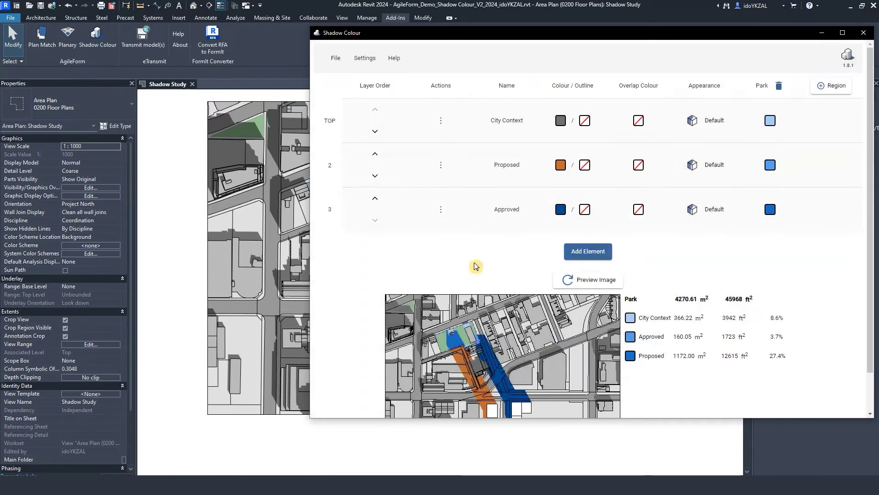
Set up a Time Interval export for 3/21/2023 from 11:00 AM to 4:18 PM, hourly, as files.
{"action": "left_click", "coordinate": [337, 59]}
{"action": "mouse_move", "coordinate": [351, 125]}
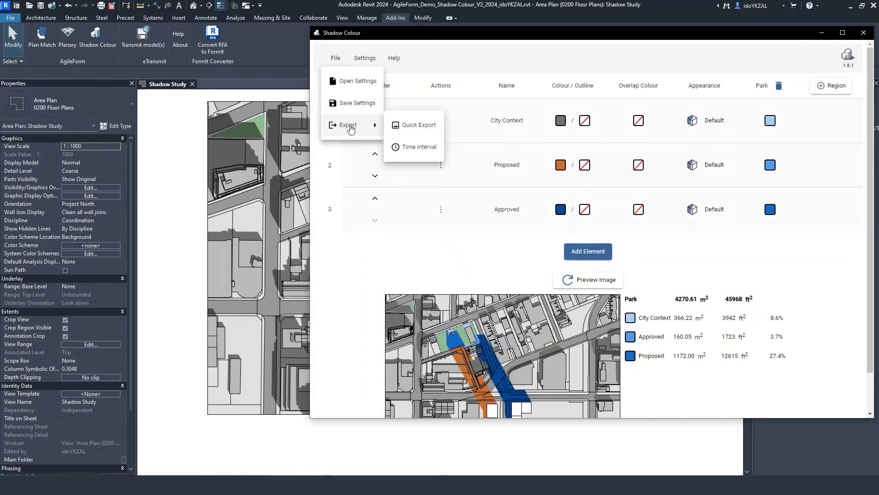
{"action": "left_click", "coordinate": [423, 148]}
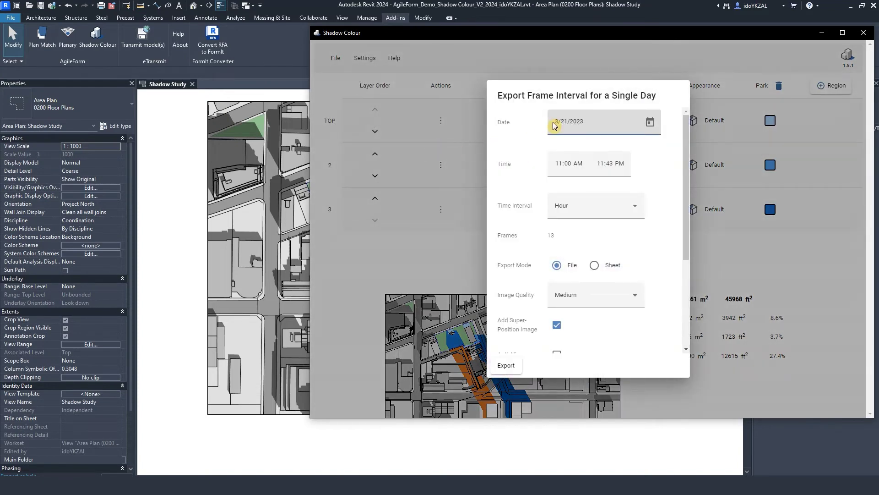
{"action": "left_click", "coordinate": [651, 122]}
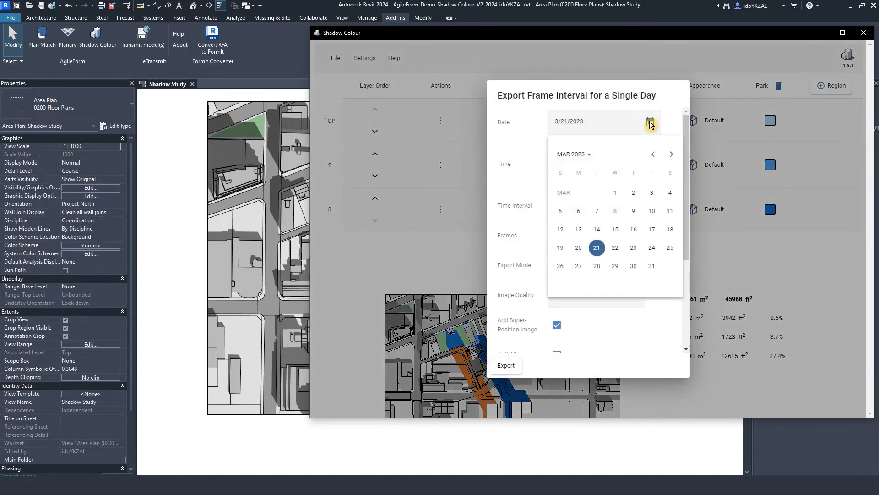
{"action": "left_click", "coordinate": [651, 122]}
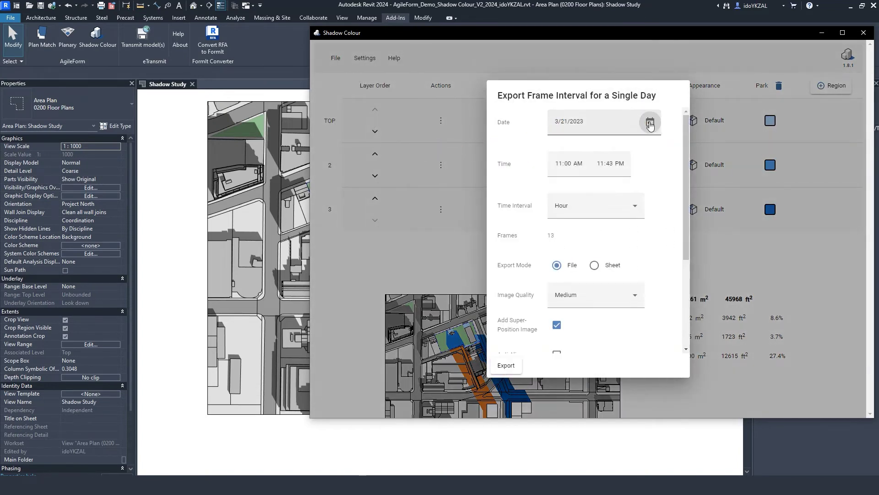
{"action": "left_click", "coordinate": [561, 163]}
{"action": "left_click", "coordinate": [602, 164]}
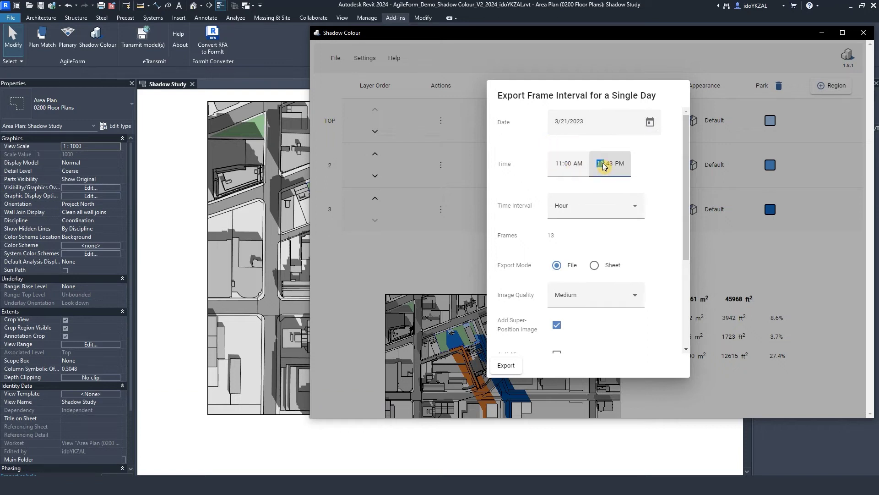
{"action": "type", "text": "4:18"}
{"action": "left_click", "coordinate": [566, 214]}
{"action": "scroll", "coordinate": [571, 228], "scroll_direction": "up", "scroll_amount": 2}
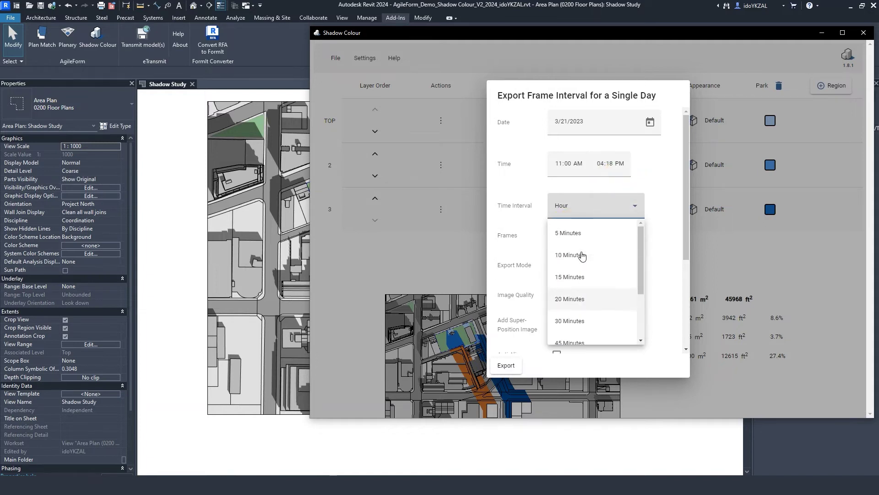
{"action": "scroll", "coordinate": [575, 298], "scroll_direction": "down", "scroll_amount": 4}
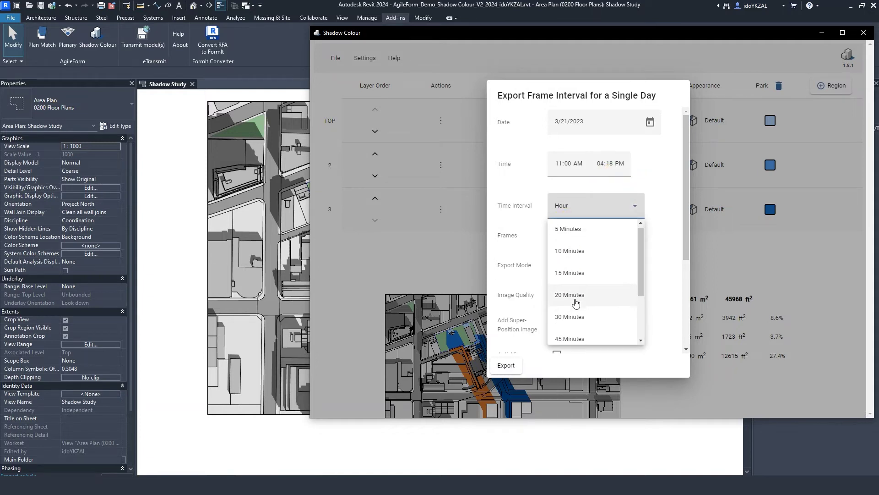
{"action": "left_click", "coordinate": [666, 257]}
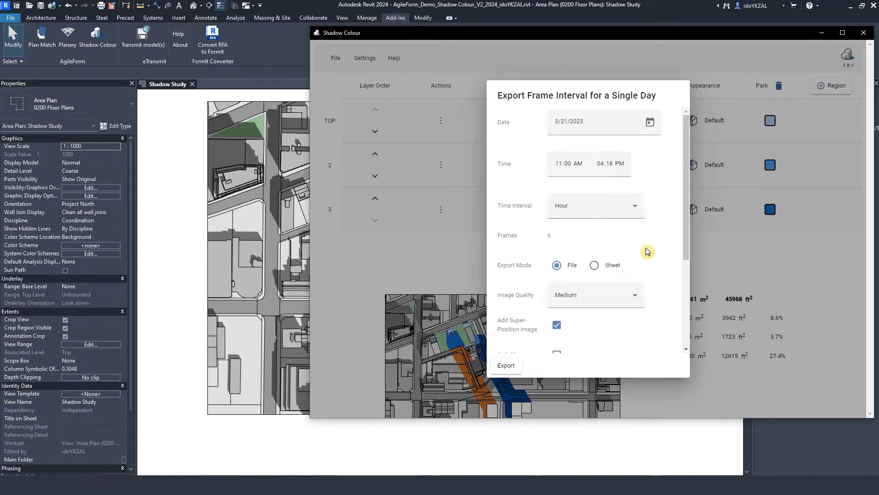
{"action": "left_click", "coordinate": [557, 266]}
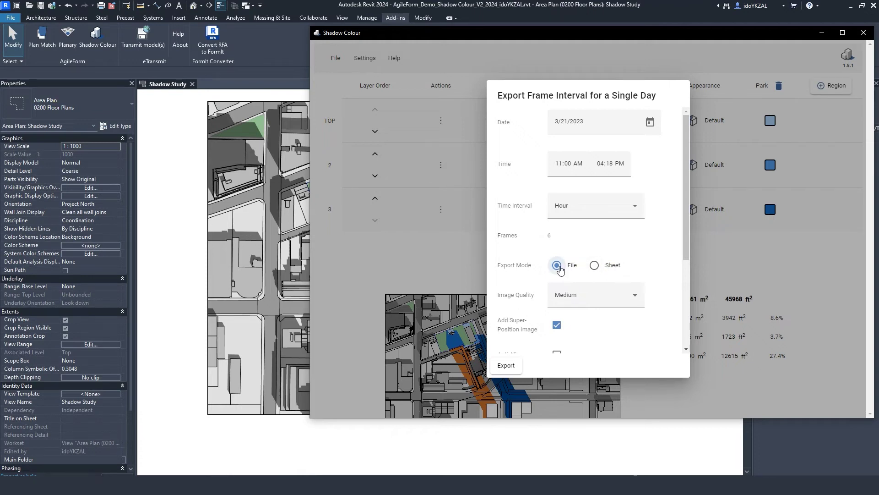
Keep Medium image quality and leave the Super-Position image enabled.
{"action": "scroll", "coordinate": [559, 269], "scroll_direction": "down", "scroll_amount": 2}
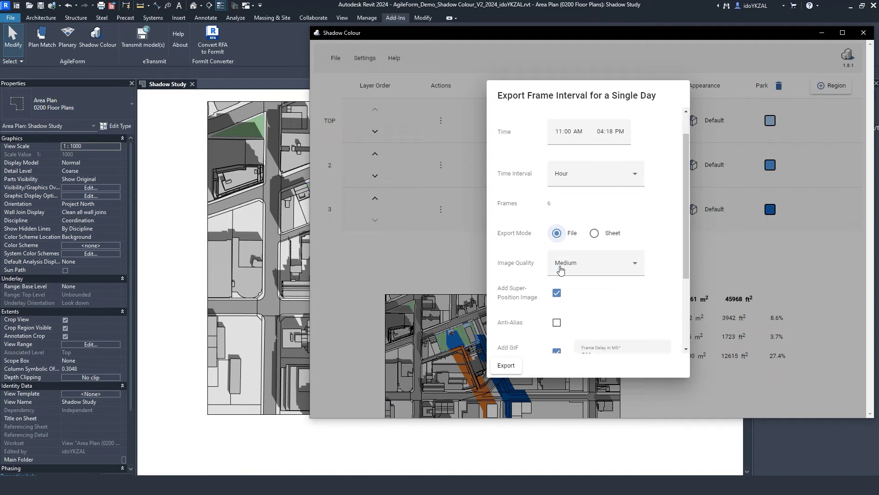
{"action": "left_click", "coordinate": [626, 254]}
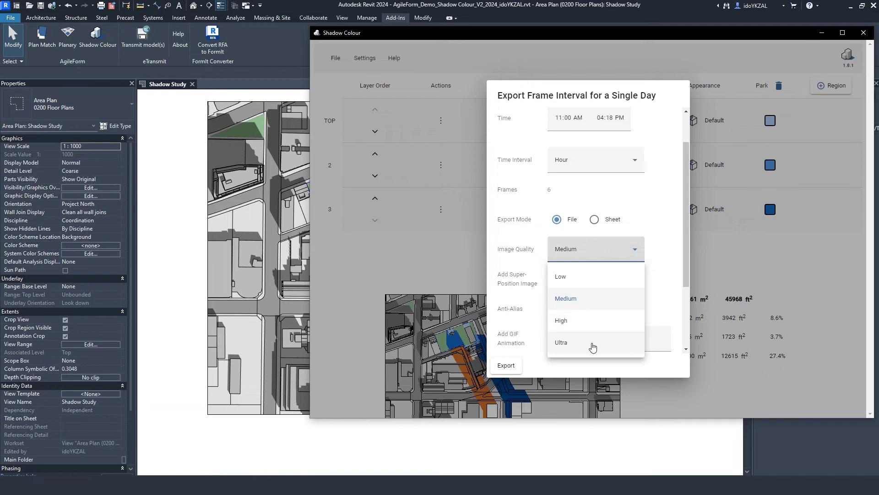
{"action": "left_click", "coordinate": [659, 305]}
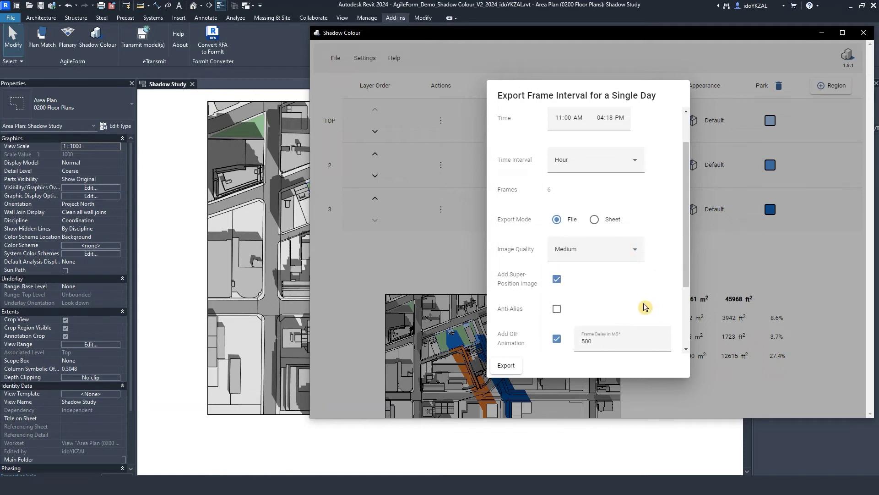
{"action": "left_click", "coordinate": [557, 279]}
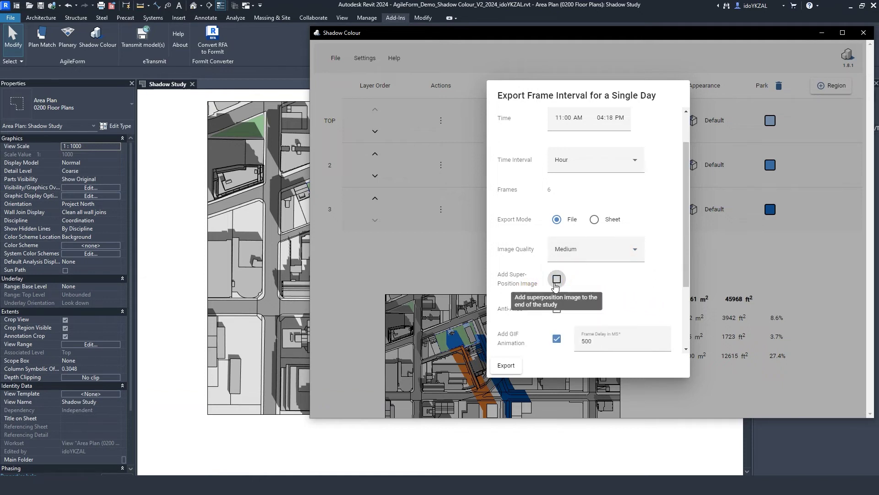
{"action": "left_click", "coordinate": [556, 279]}
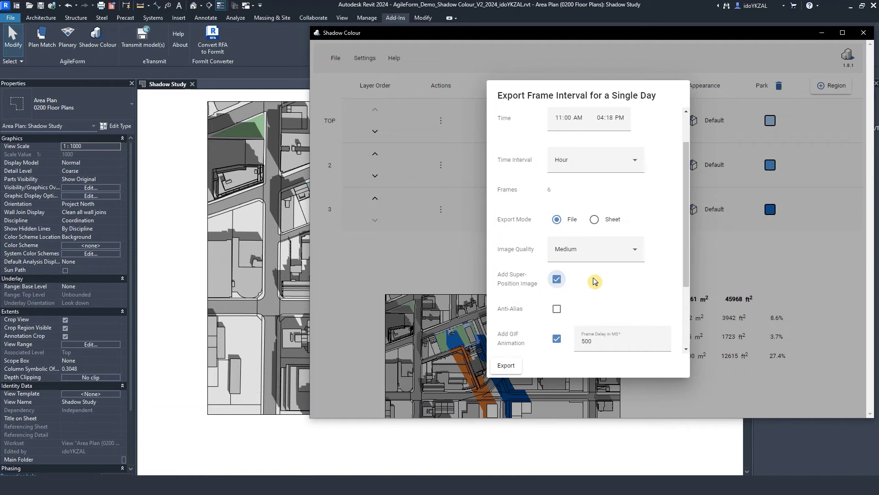
Add a GIF animation with a 500 ms frame delay and check shadow area statistics.
{"action": "scroll", "coordinate": [594, 281], "scroll_direction": "down", "scroll_amount": 1}
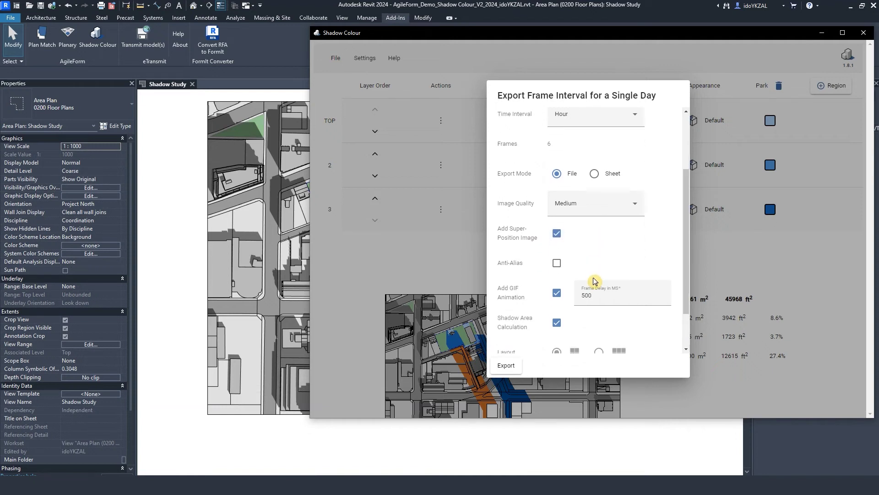
{"action": "double_click", "coordinate": [604, 301]}
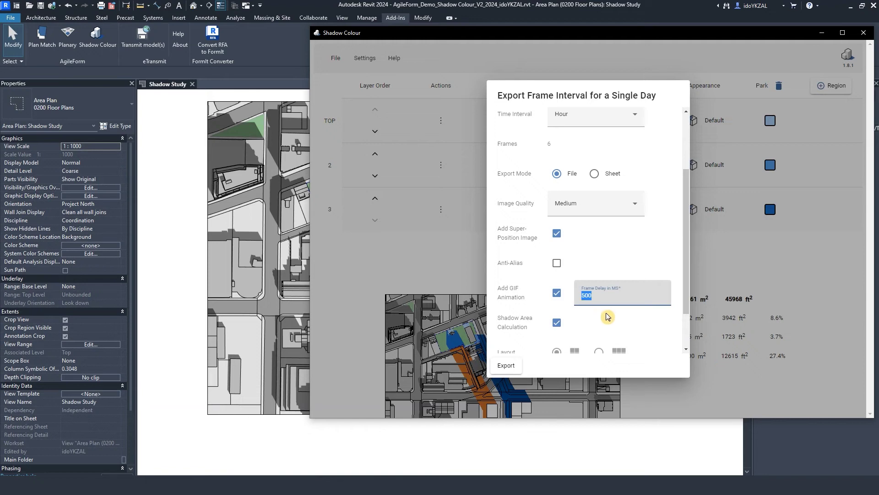
{"action": "left_click", "coordinate": [607, 316]}
{"action": "scroll", "coordinate": [605, 316], "scroll_direction": "down", "scroll_amount": 1}
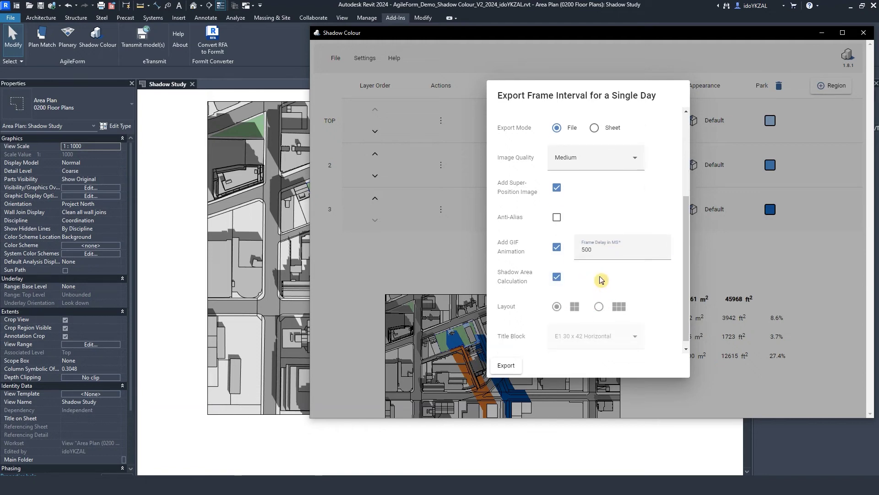
{"action": "scroll", "coordinate": [601, 279], "scroll_direction": "down", "scroll_amount": 1}
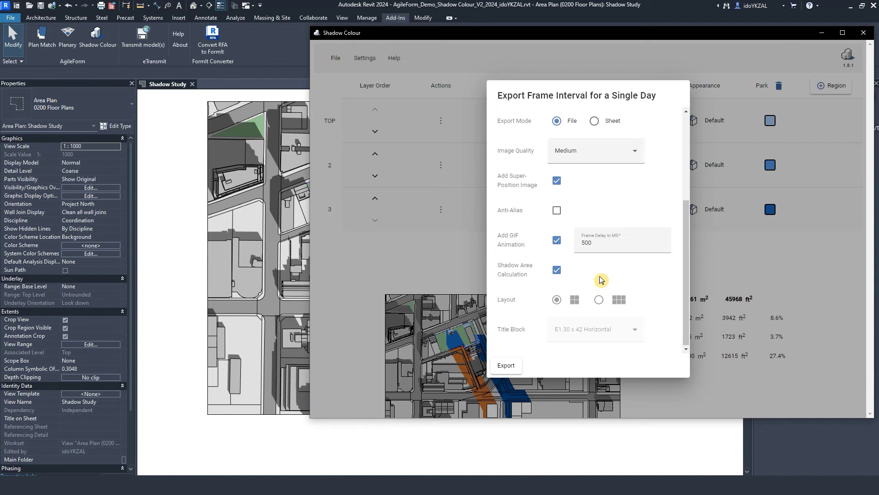
{"action": "scroll", "coordinate": [601, 279], "scroll_direction": "up", "scroll_amount": 2}
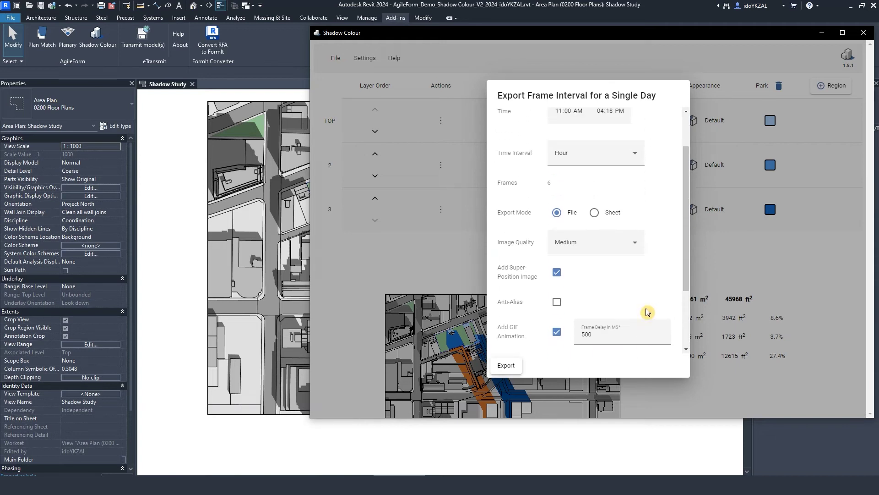
Preview Sheet export mode's grid layout and title block options.
{"action": "left_click", "coordinate": [594, 212]}
{"action": "scroll", "coordinate": [597, 221], "scroll_direction": "down", "scroll_amount": 2}
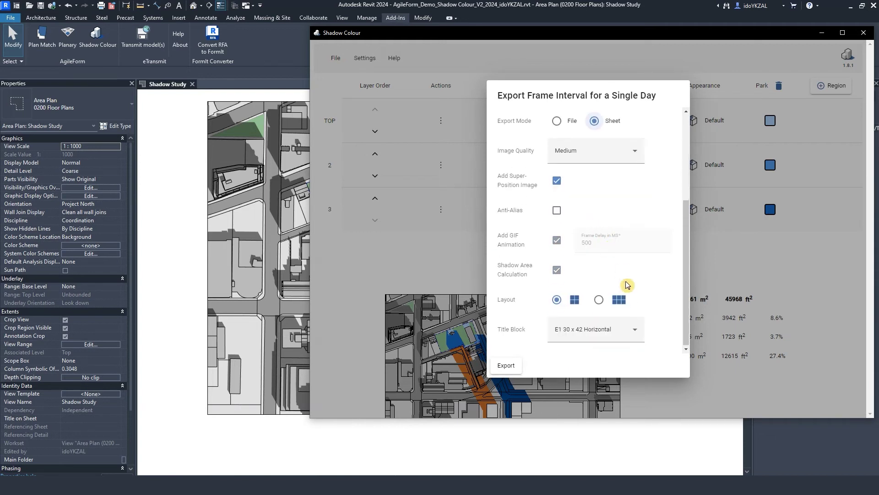
{"action": "left_click", "coordinate": [612, 301]}
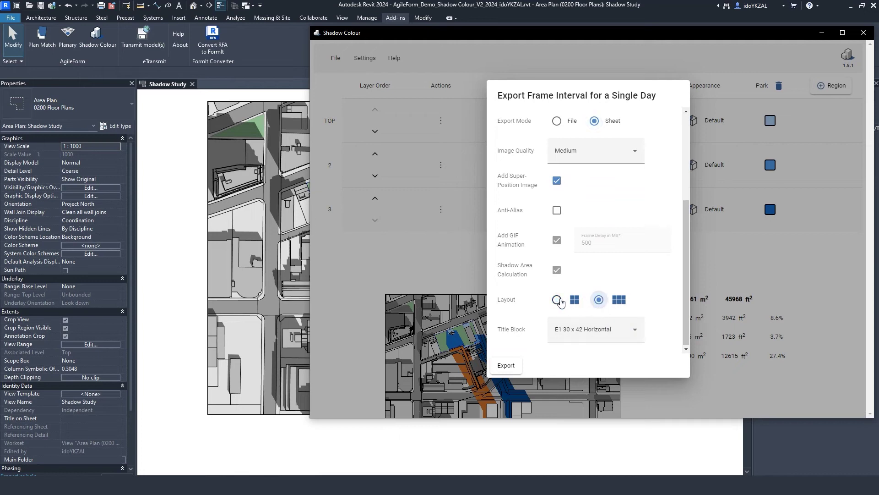
{"action": "left_click", "coordinate": [590, 329]}
{"action": "scroll", "coordinate": [603, 290], "scroll_direction": "down", "scroll_amount": 1}
{"action": "scroll", "coordinate": [618, 300], "scroll_direction": "up", "scroll_amount": 1}
{"action": "left_click", "coordinate": [611, 336]}
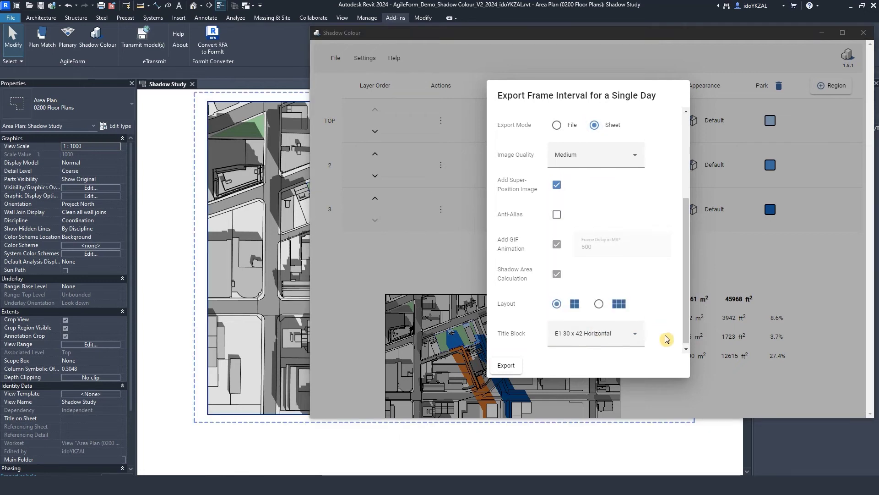
{"action": "scroll", "coordinate": [556, 211], "scroll_direction": "up", "scroll_amount": 2}
Return Export Mode to File and start the export.
{"action": "left_click", "coordinate": [556, 210]}
{"action": "scroll", "coordinate": [669, 253], "scroll_direction": "down", "scroll_amount": 2}
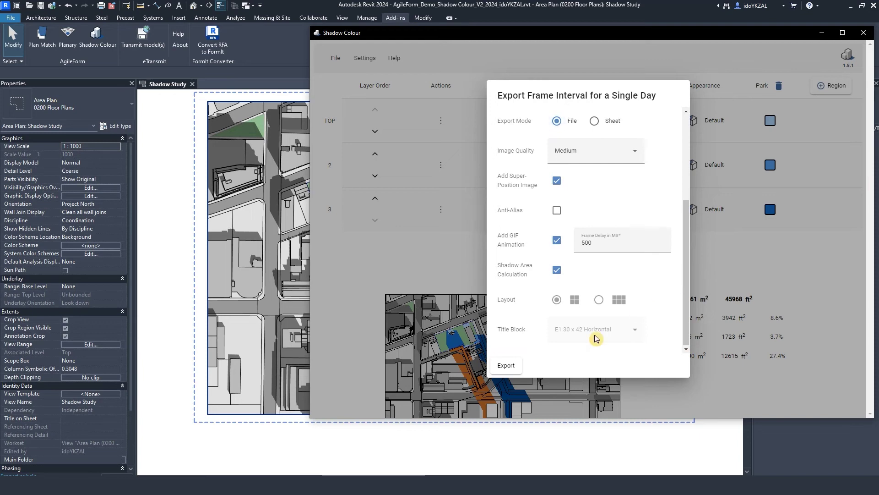
{"action": "left_click", "coordinate": [506, 365]}
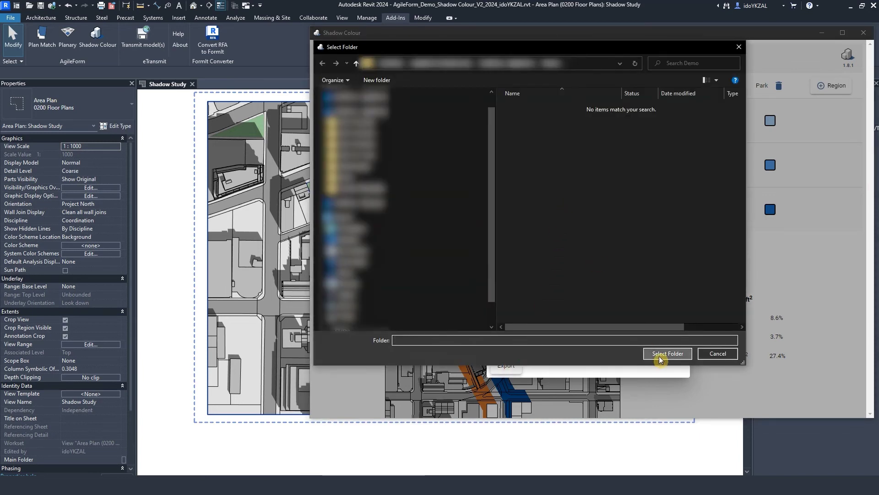
Save the export into the Demo folder and view the combined 007 superposition image.
{"action": "left_click", "coordinate": [660, 354]}
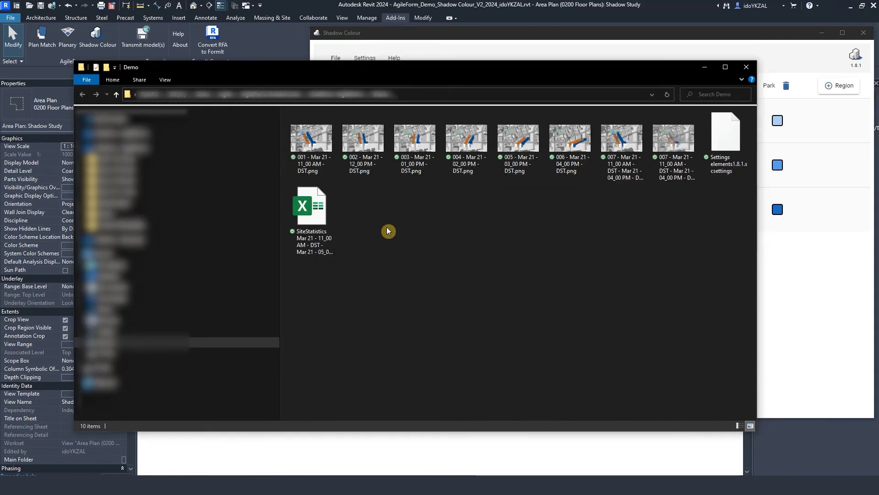
{"action": "left_click", "coordinate": [313, 138]}
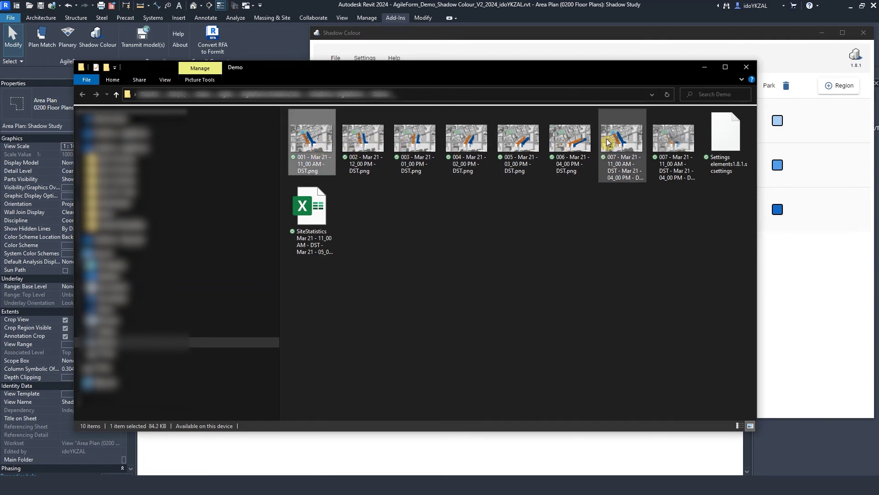
{"action": "double_click", "coordinate": [682, 140]}
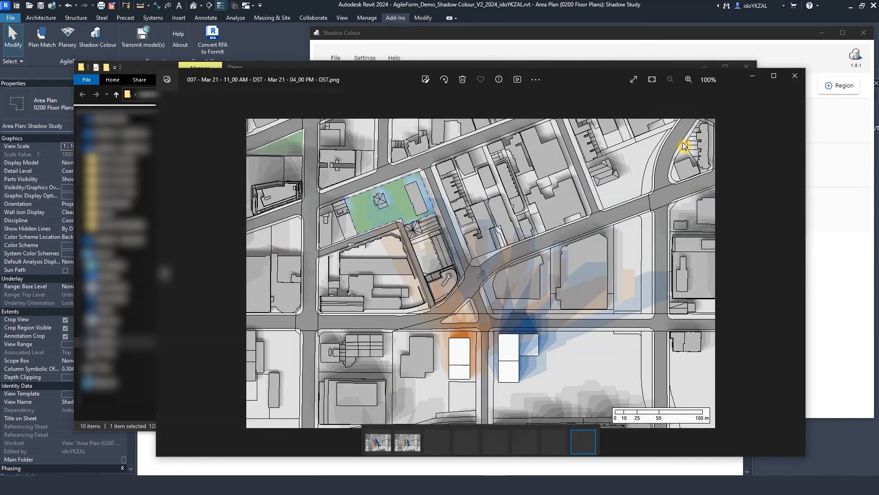
{"action": "left_click", "coordinate": [795, 76]}
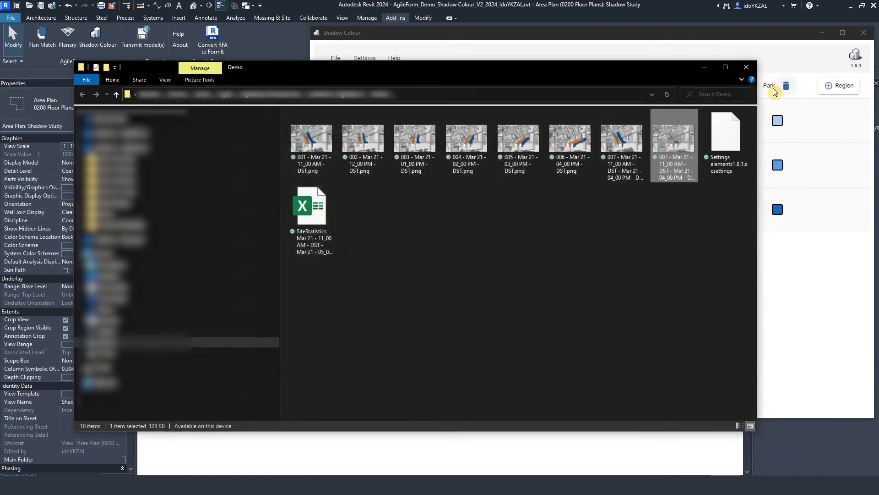
View the animated 007 GIF of all hourly frames, then close the viewer.
{"action": "left_click", "coordinate": [636, 139]}
{"action": "double_click", "coordinate": [637, 139]}
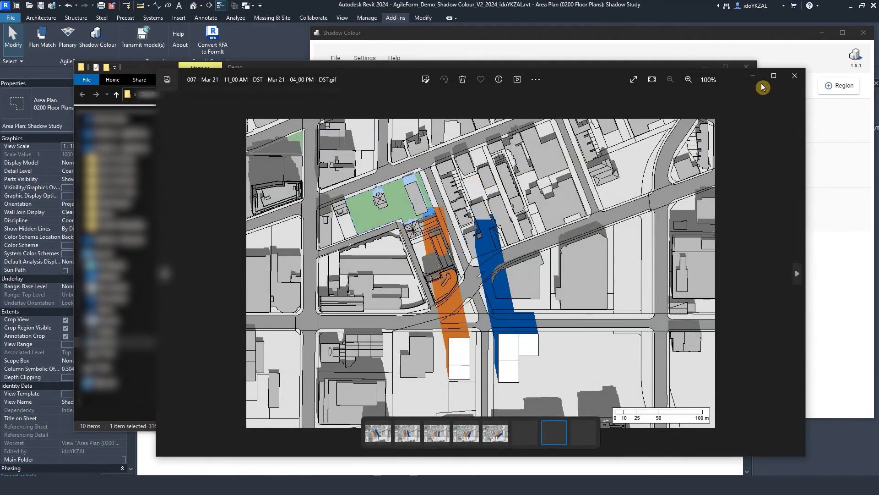
{"action": "left_click", "coordinate": [794, 76]}
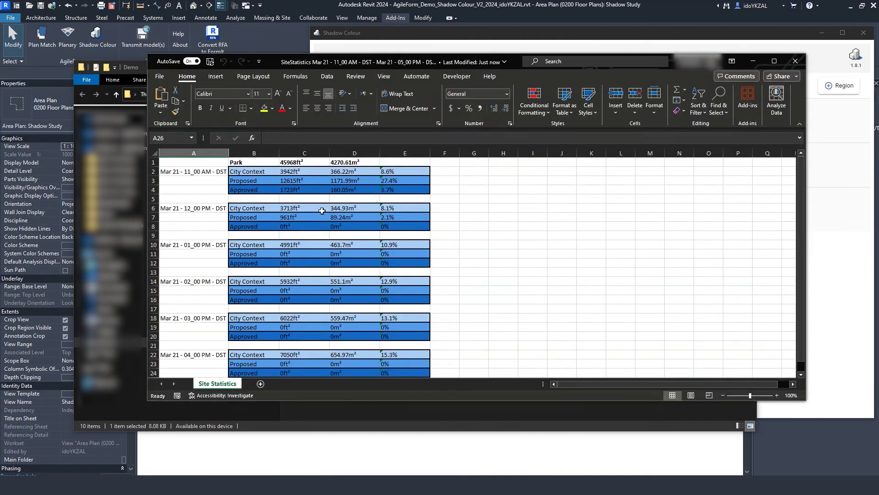
Review the hourly shadow areas in SiteStatistics.xlsx, then close Excel and the Demo folder.
{"action": "scroll", "coordinate": [321, 211], "scroll_direction": "down", "scroll_amount": 3}
{"action": "scroll", "coordinate": [318, 225], "scroll_direction": "up", "scroll_amount": 3}
{"action": "left_click", "coordinate": [795, 61]}
{"action": "left_click", "coordinate": [781, 65]}
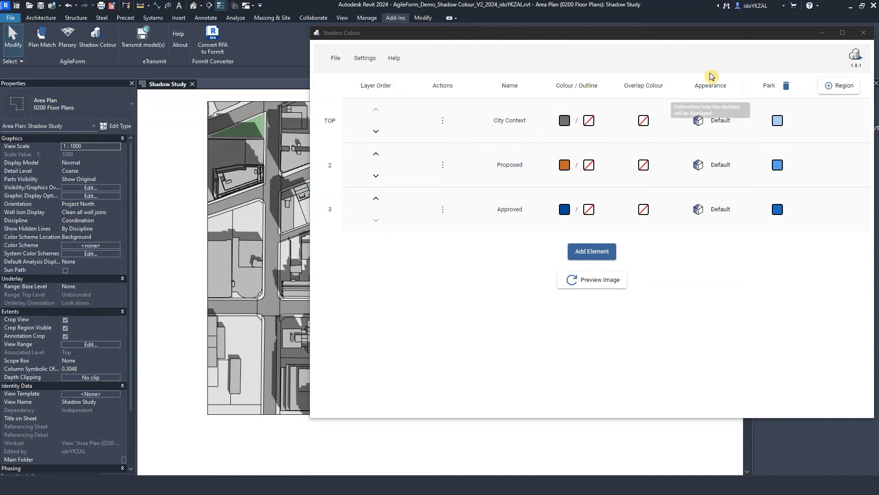
Export the single-day hourly frames in Sheet mode using the E1 30 x 42 Horizontal title block.
{"action": "left_click", "coordinate": [338, 67]}
{"action": "mouse_move", "coordinate": [353, 129]}
{"action": "left_click", "coordinate": [402, 147]}
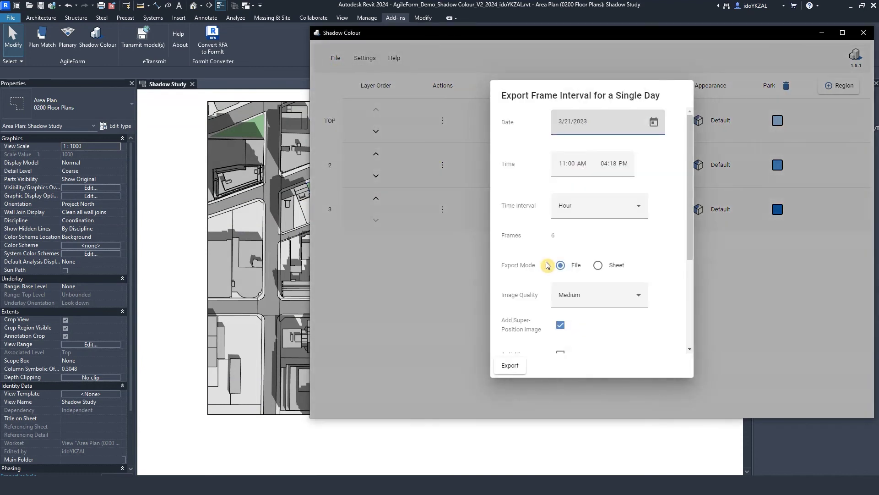
{"action": "scroll", "coordinate": [577, 257], "scroll_direction": "down", "scroll_amount": 2}
{"action": "left_click", "coordinate": [598, 219]}
{"action": "scroll", "coordinate": [637, 256], "scroll_direction": "down", "scroll_amount": 3}
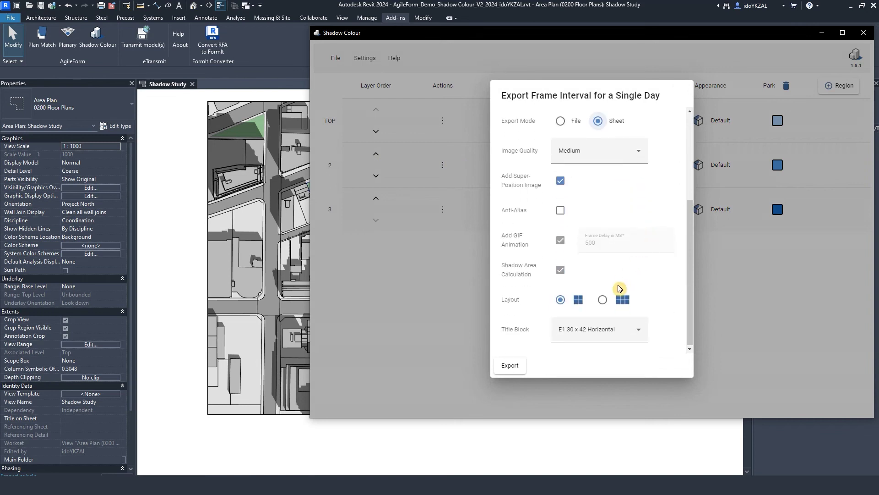
{"action": "left_click", "coordinate": [511, 366]}
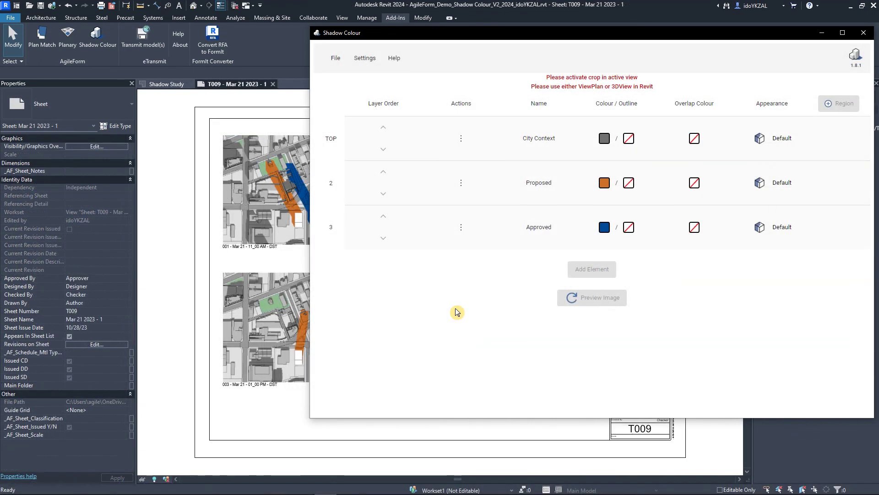
Inspect sheet T009's hourly shadow images and their 11:00 AM to 02:00 PM labels.
{"action": "left_click", "coordinate": [283, 213]}
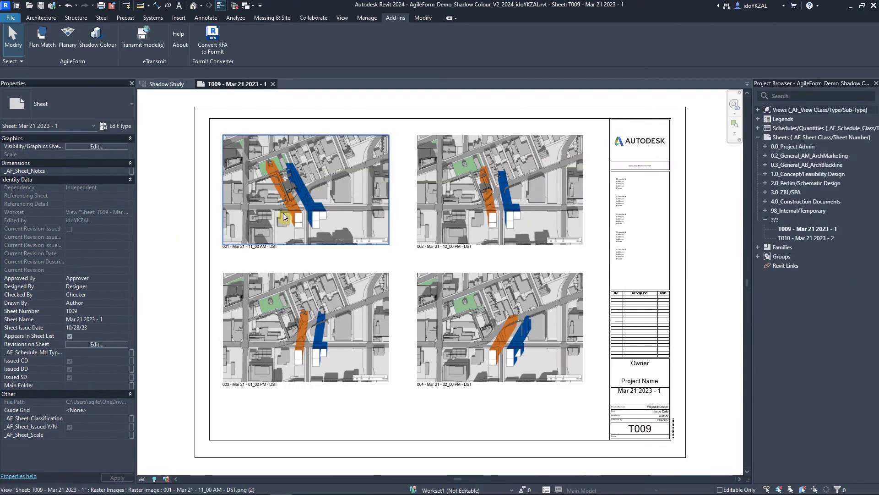
{"action": "left_click", "coordinate": [312, 210]}
{"action": "left_click", "coordinate": [294, 263]}
{"action": "scroll", "coordinate": [246, 259], "scroll_direction": "up", "scroll_amount": 3}
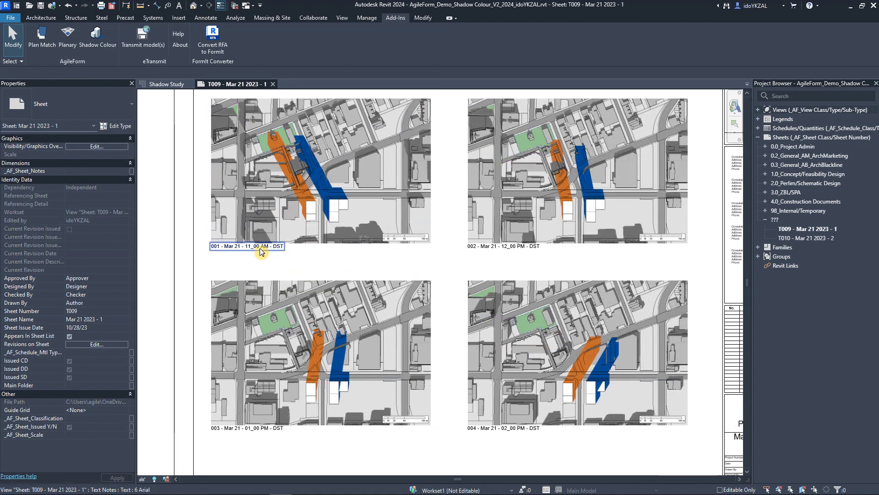
{"action": "scroll", "coordinate": [333, 238], "scroll_direction": "down", "scroll_amount": 3}
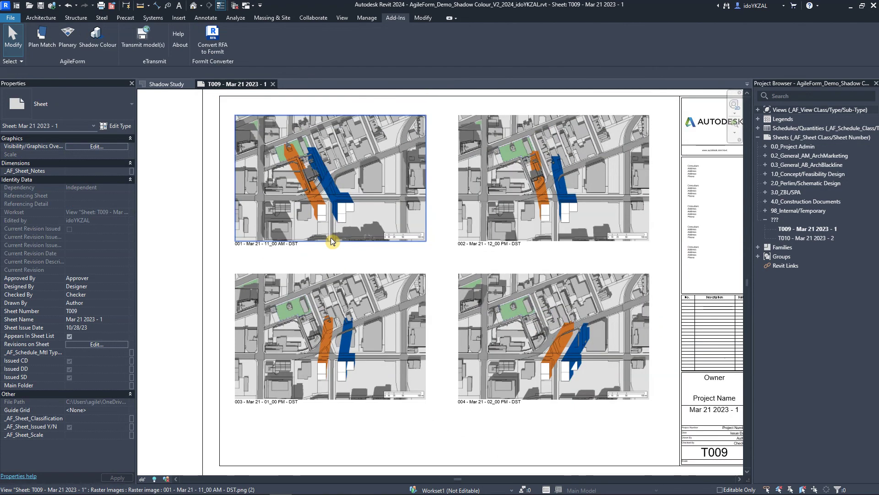